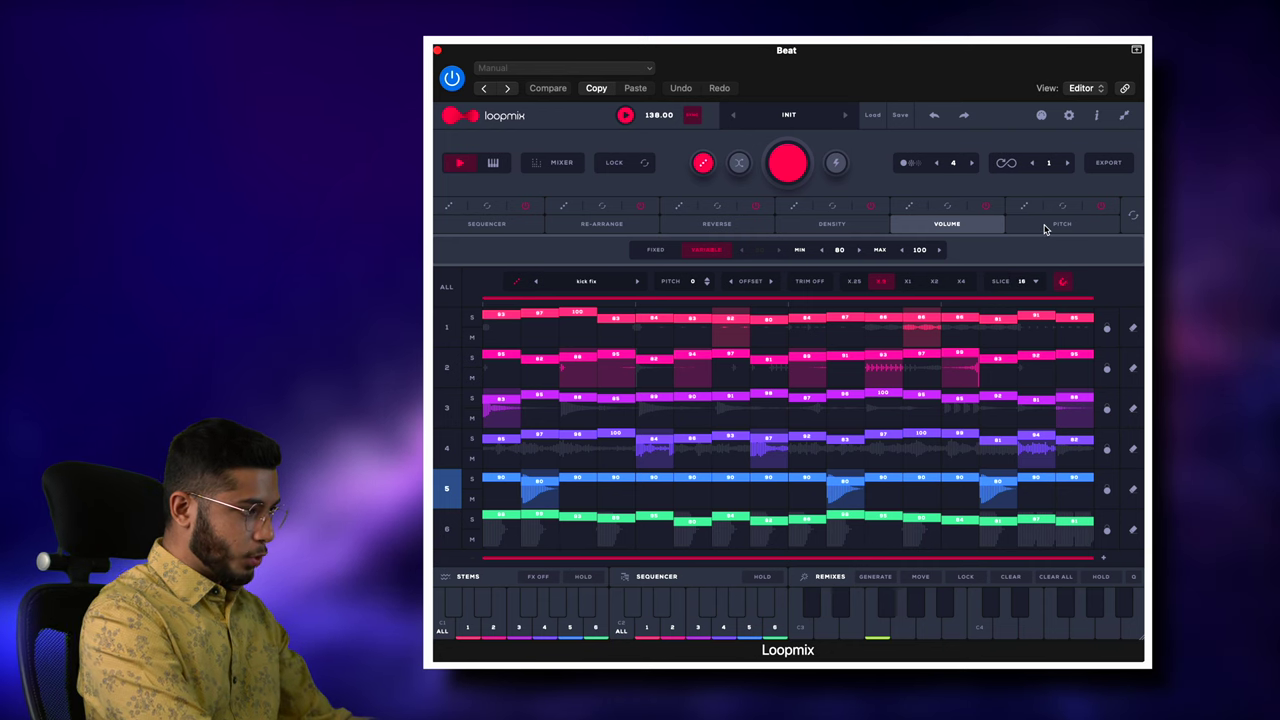
Lower the pitch of track 5's hit at step 10 in the Pitch view and audition the loop
{"action": "left_click", "coordinate": [1044, 229]}
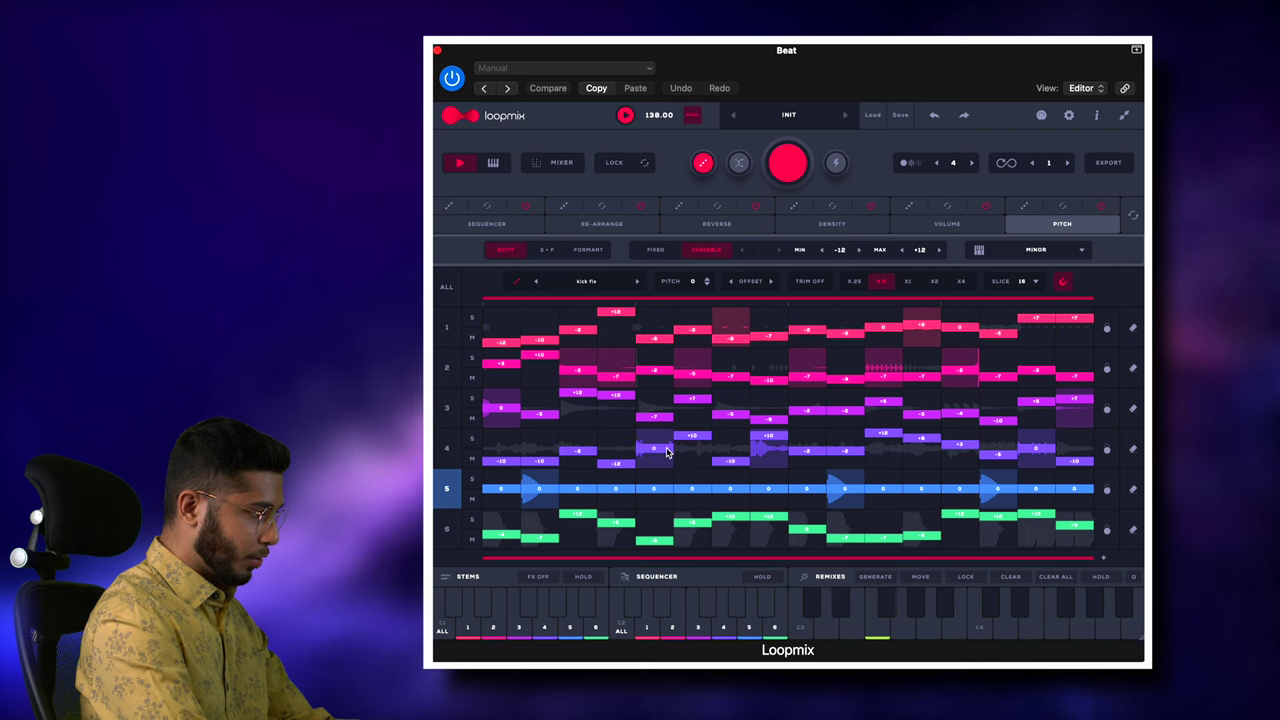
{"action": "key", "text": "space"}
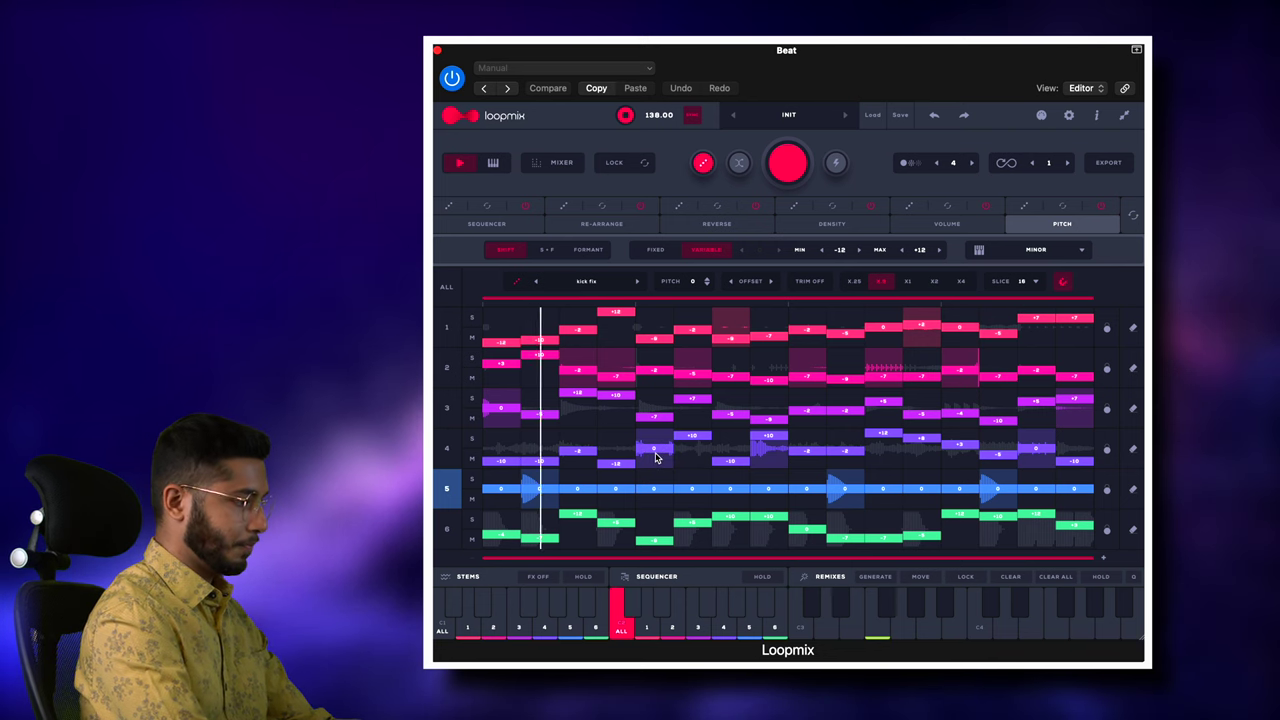
{"action": "key", "text": "space"}
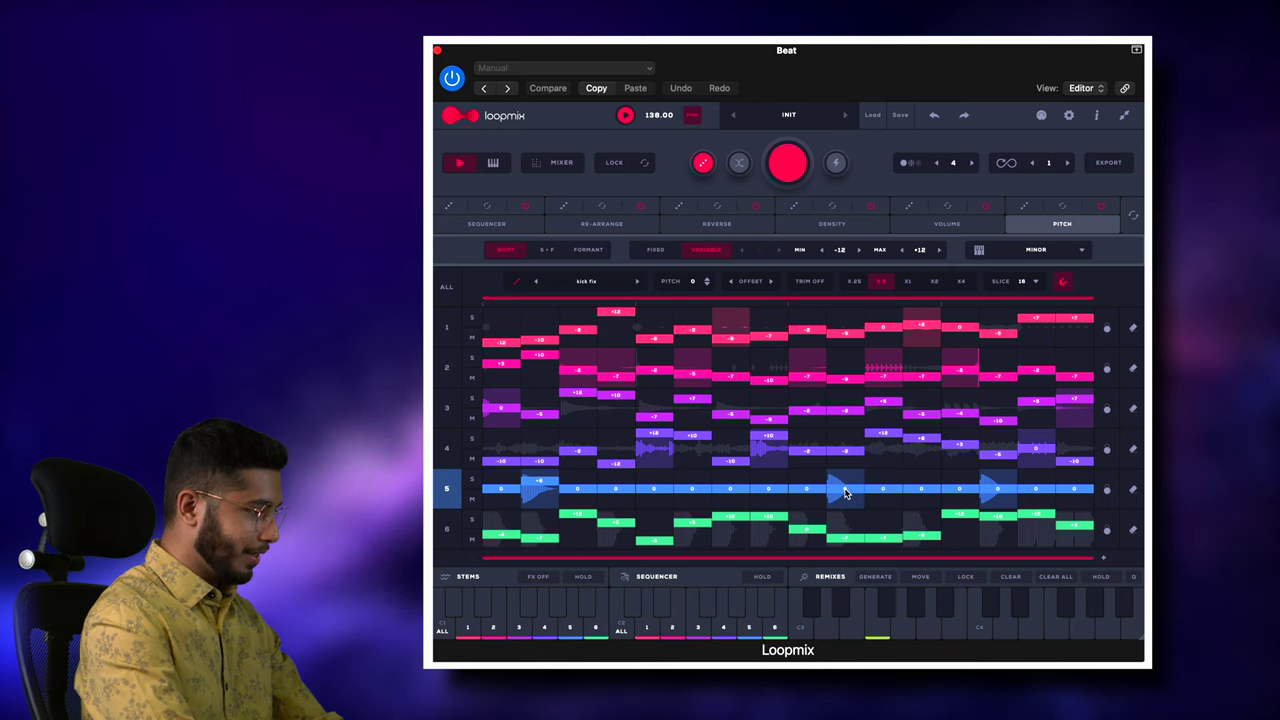
{"action": "left_click_drag", "start_coordinate": [845, 492], "coordinate": [845, 507]}
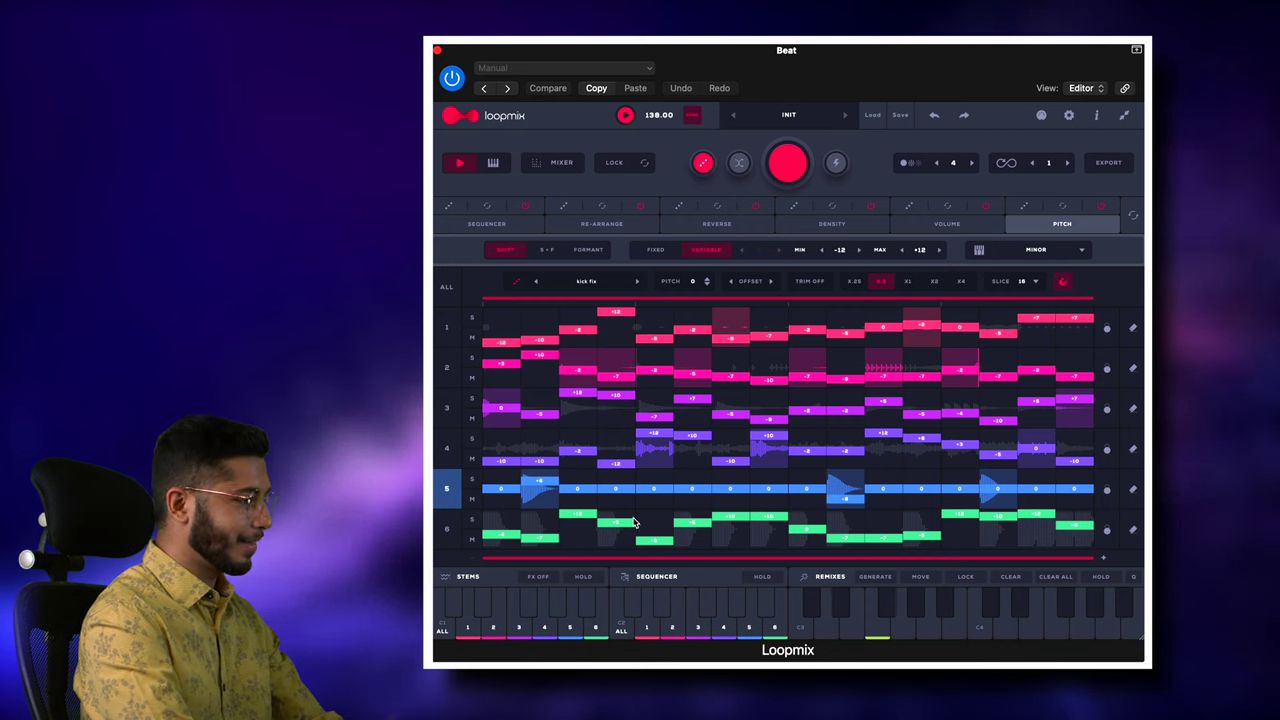
{"action": "key", "text": "space"}
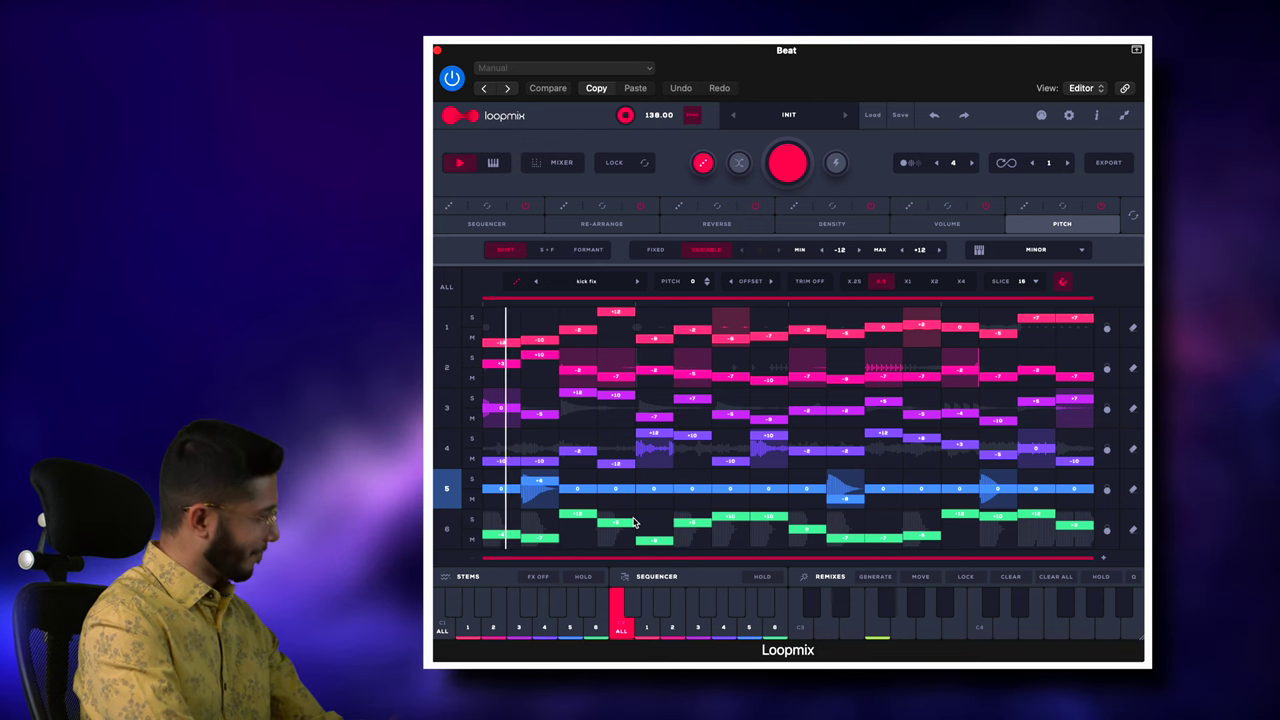
{"action": "key", "text": "space"}
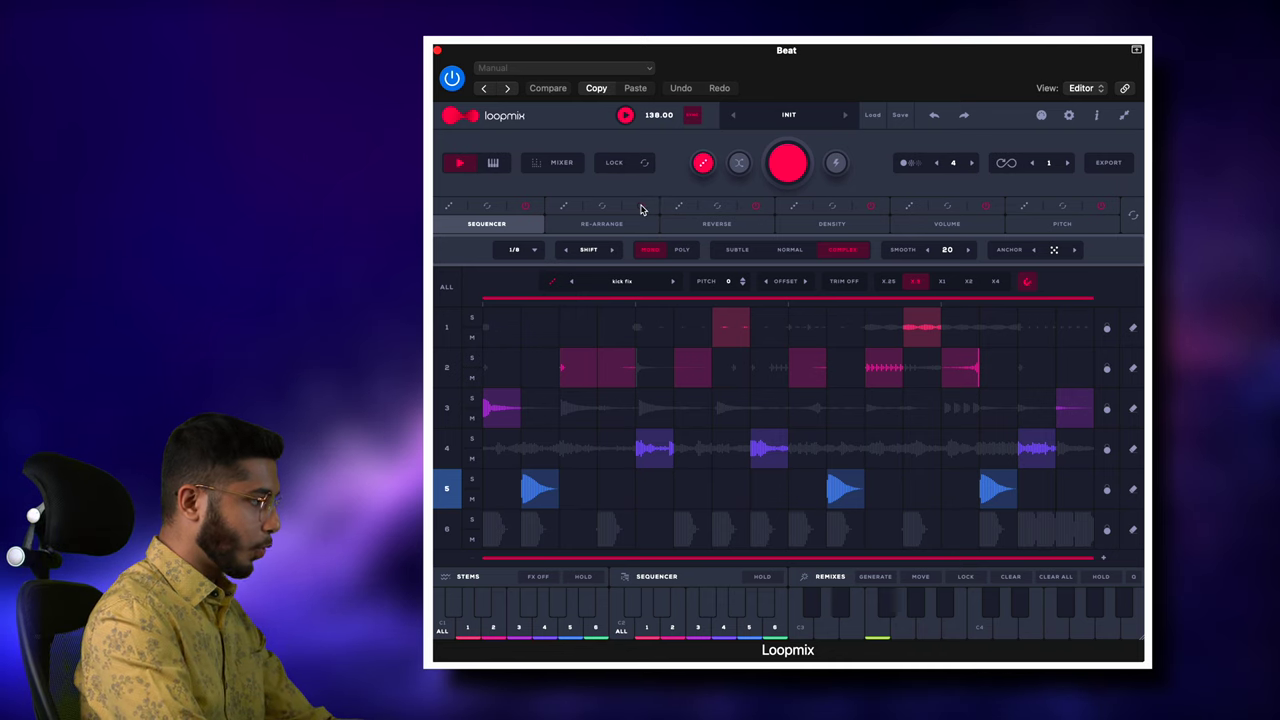
Generate a series of new random remixes of the Beat sequence while the loop plays
{"action": "left_click", "coordinate": [788, 162]}
{"action": "left_click", "coordinate": [788, 162]}
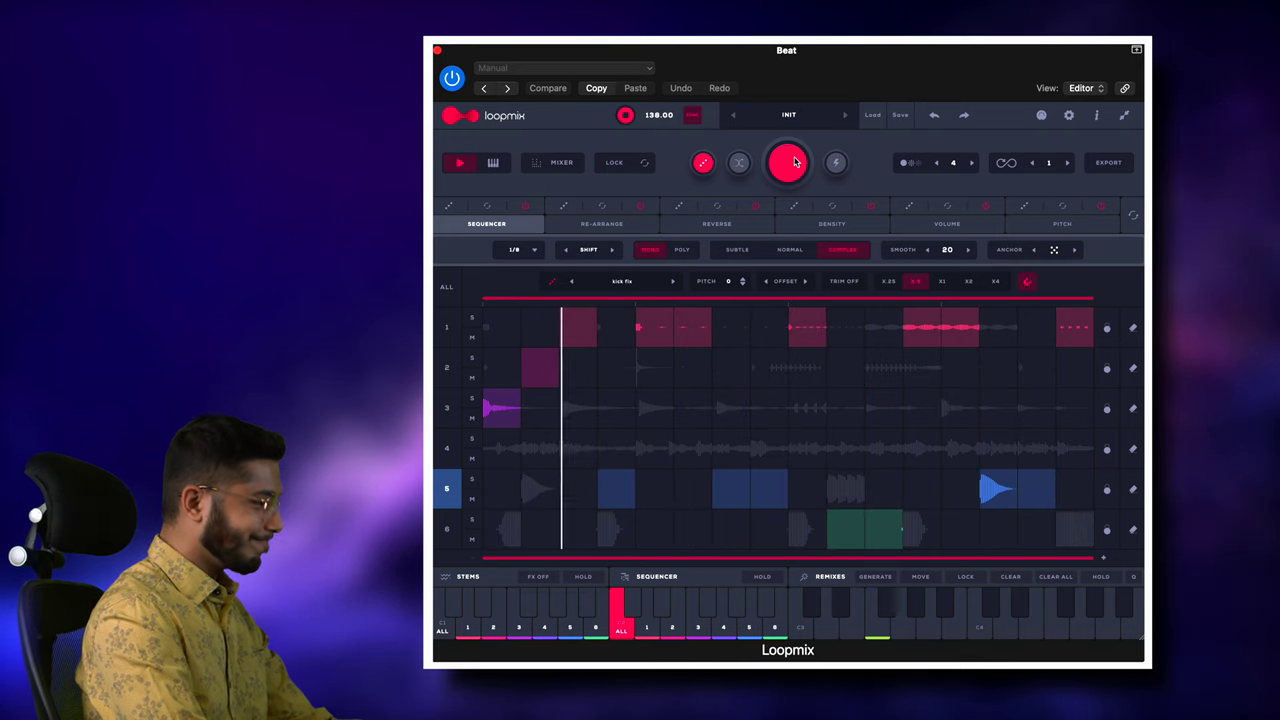
{"action": "left_click", "coordinate": [795, 162]}
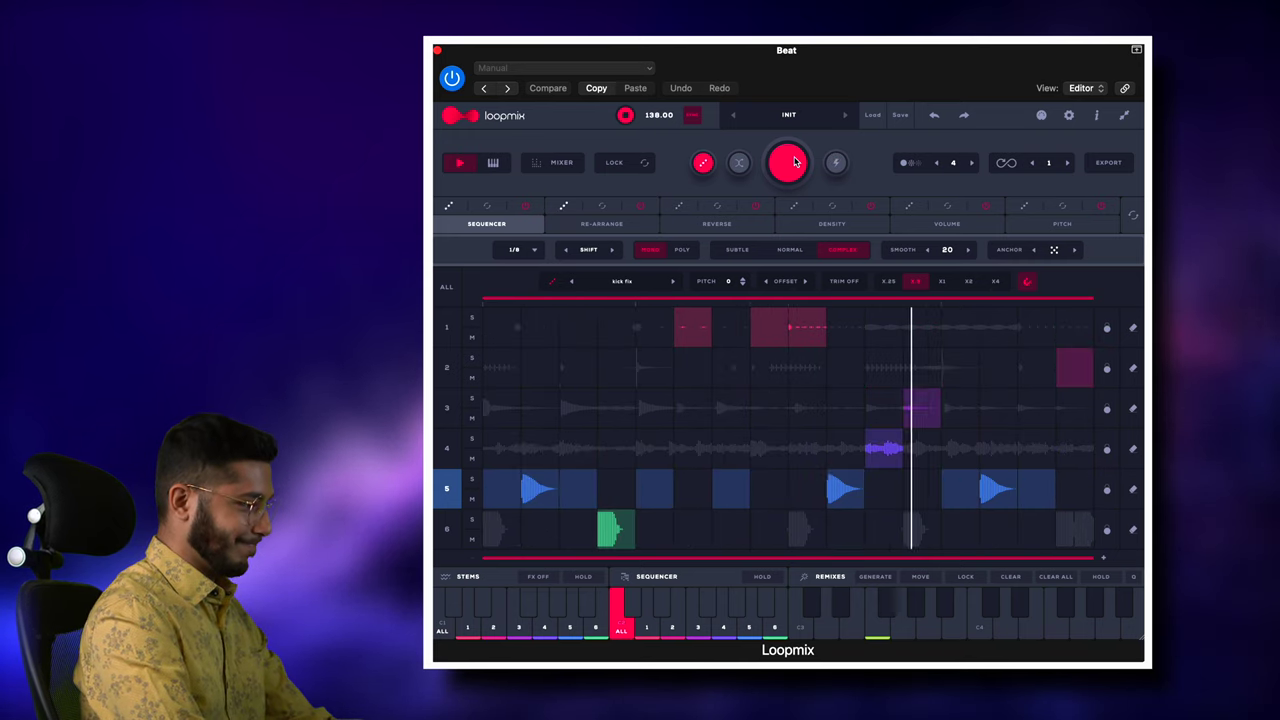
{"action": "left_click", "coordinate": [795, 162]}
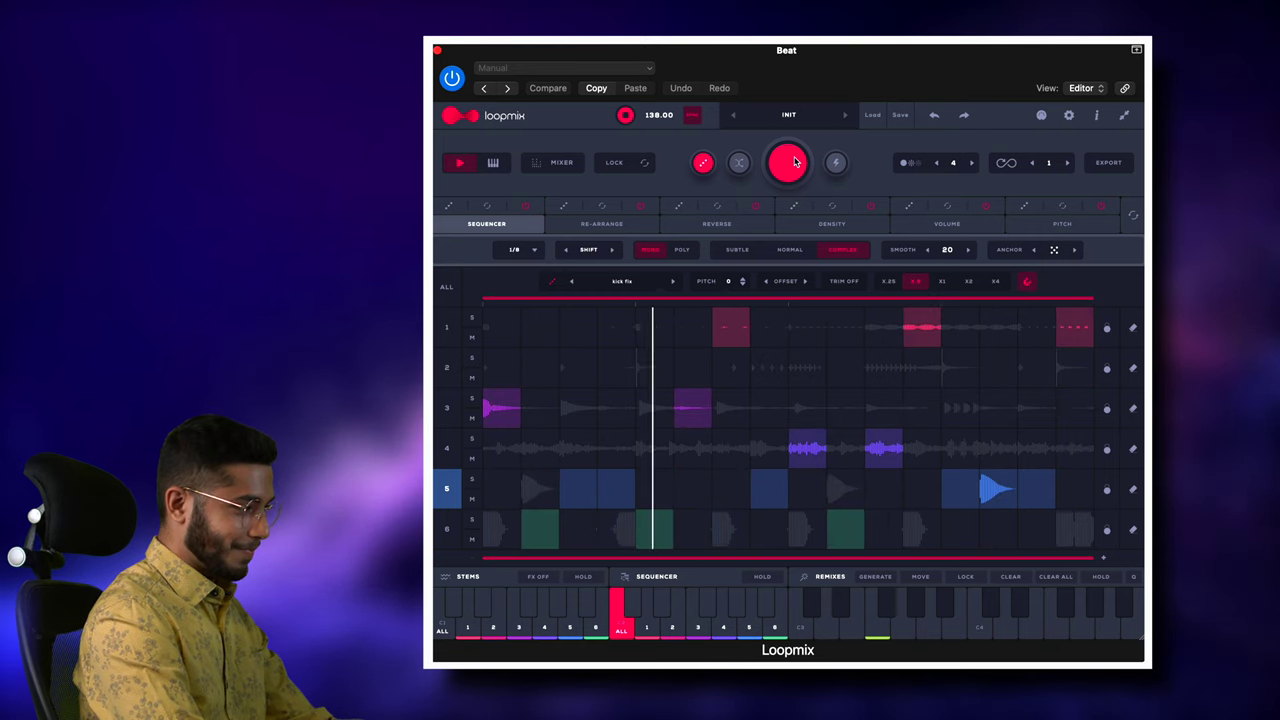
{"action": "left_click", "coordinate": [795, 162]}
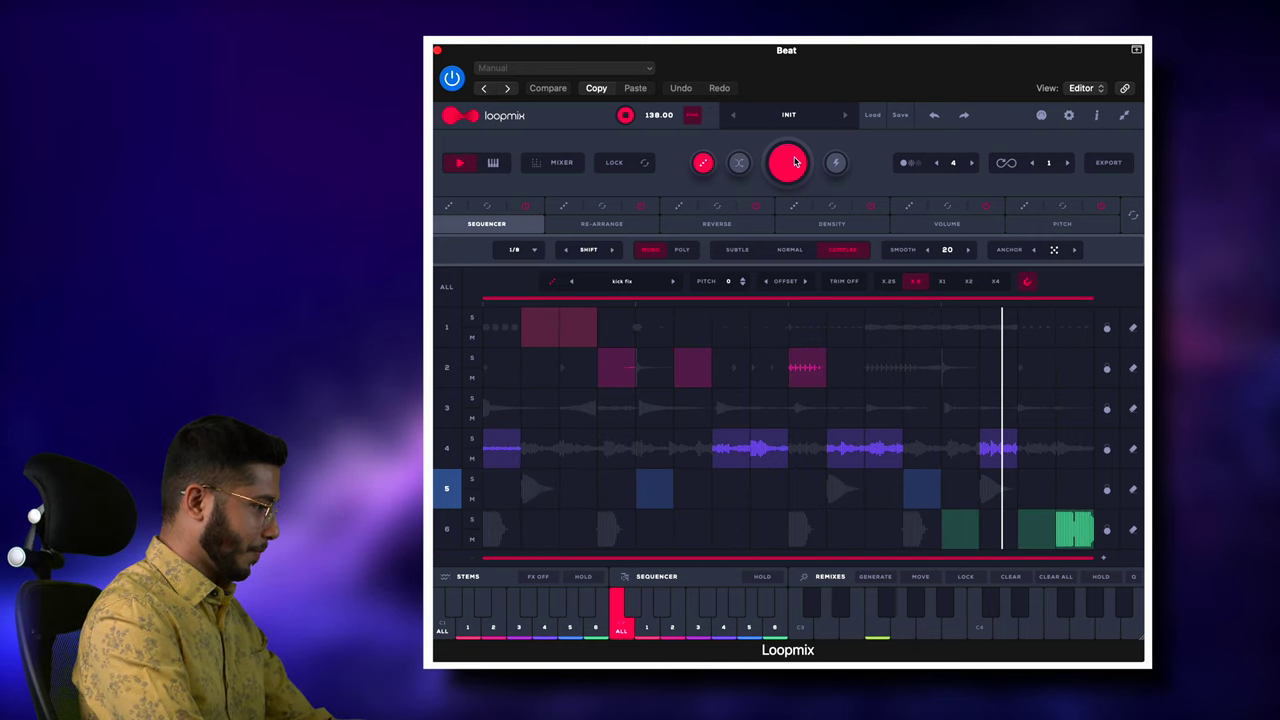
{"action": "left_click", "coordinate": [795, 162]}
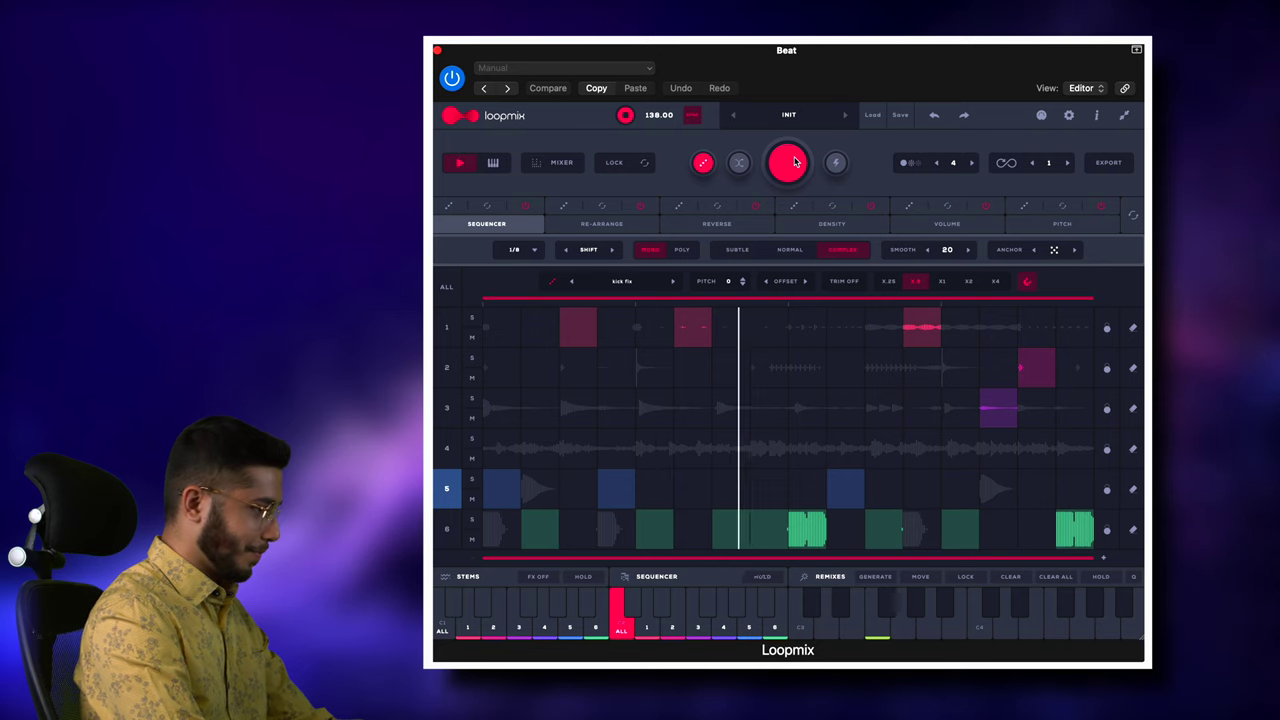
{"action": "left_click", "coordinate": [795, 162]}
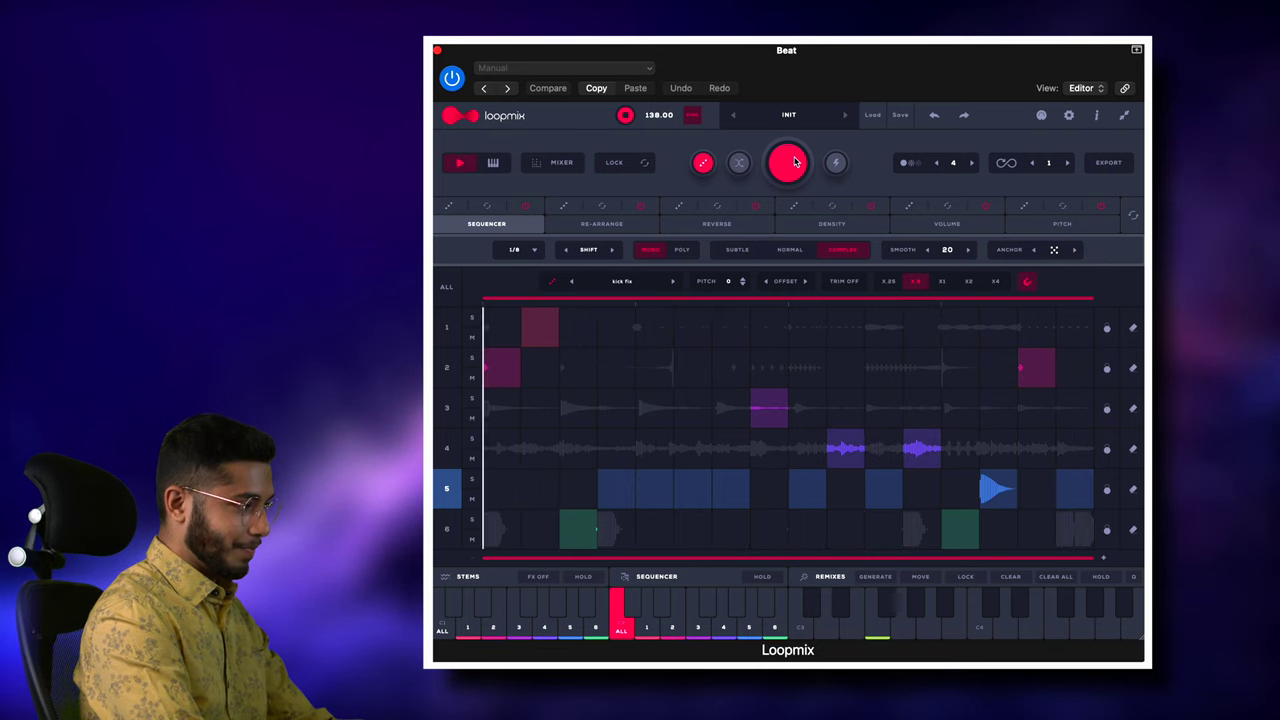
{"action": "left_click", "coordinate": [795, 162]}
{"action": "left_click", "coordinate": [795, 162]}
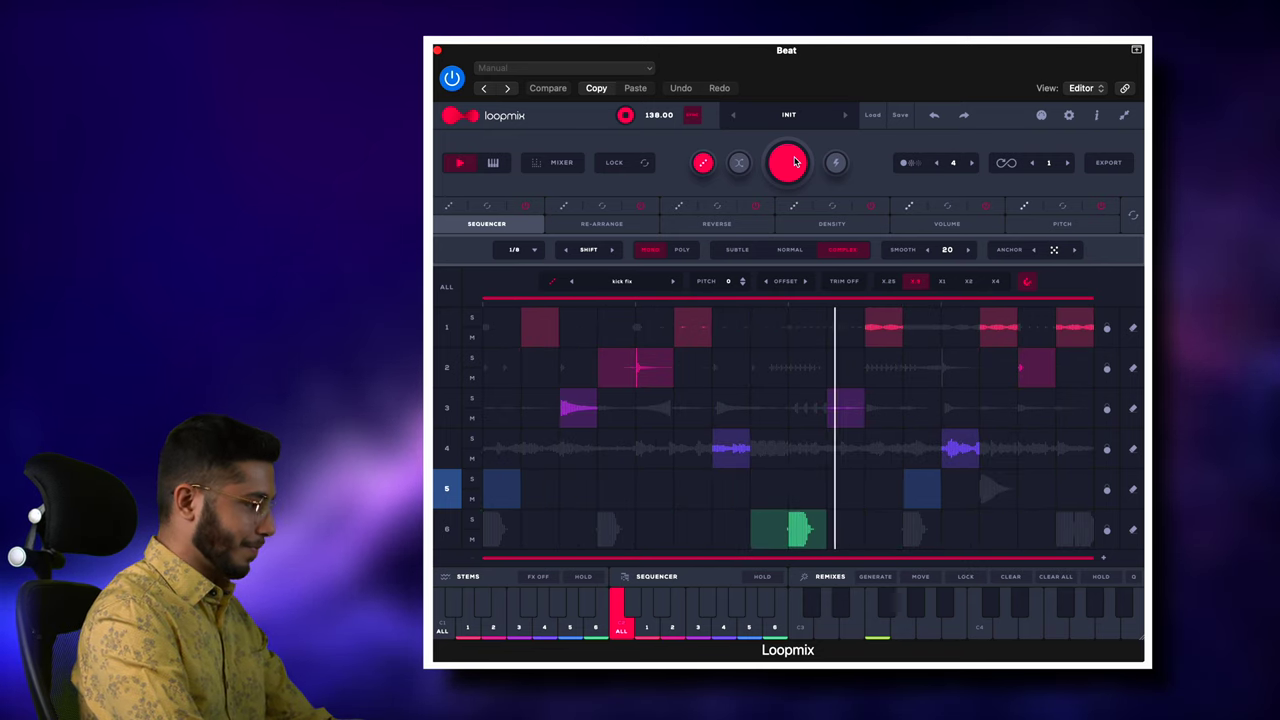
{"action": "left_click", "coordinate": [795, 162]}
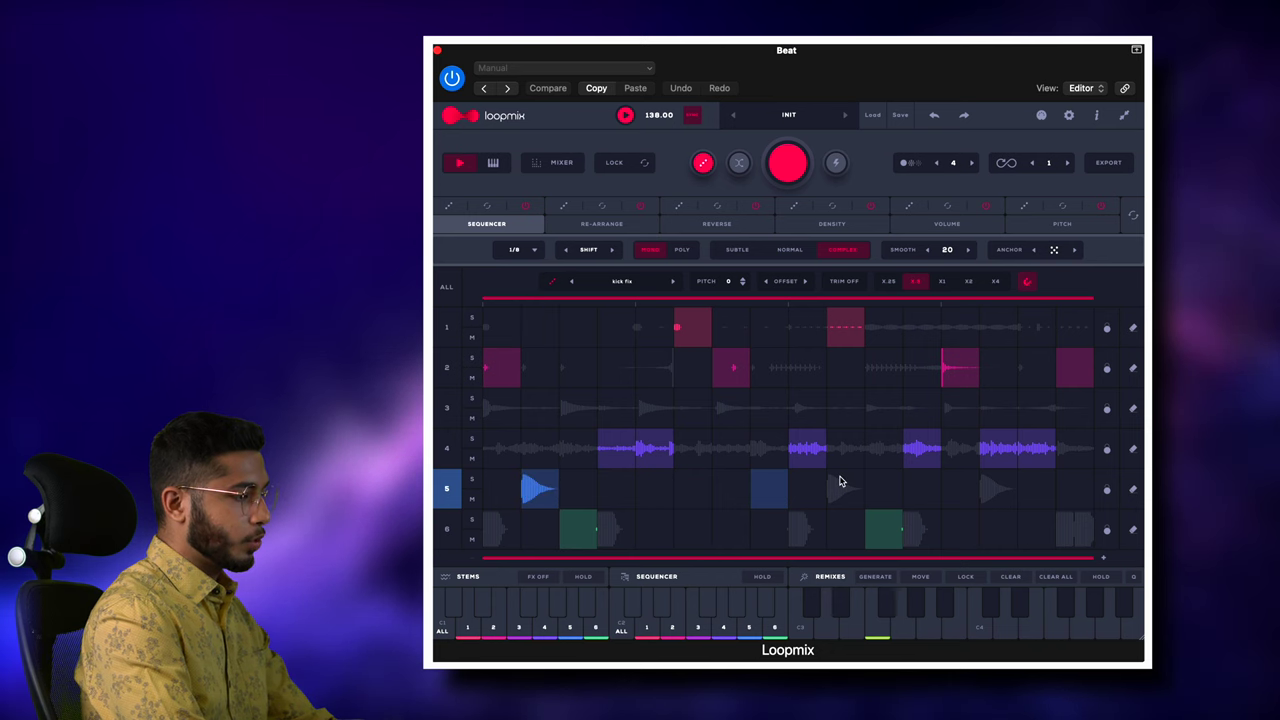
Add track 5 hits at steps 10 and 14, and assign step 8 to track 4
{"action": "left_click", "coordinate": [840, 482]}
{"action": "left_click", "coordinate": [997, 488]}
{"action": "left_click", "coordinate": [771, 458]}
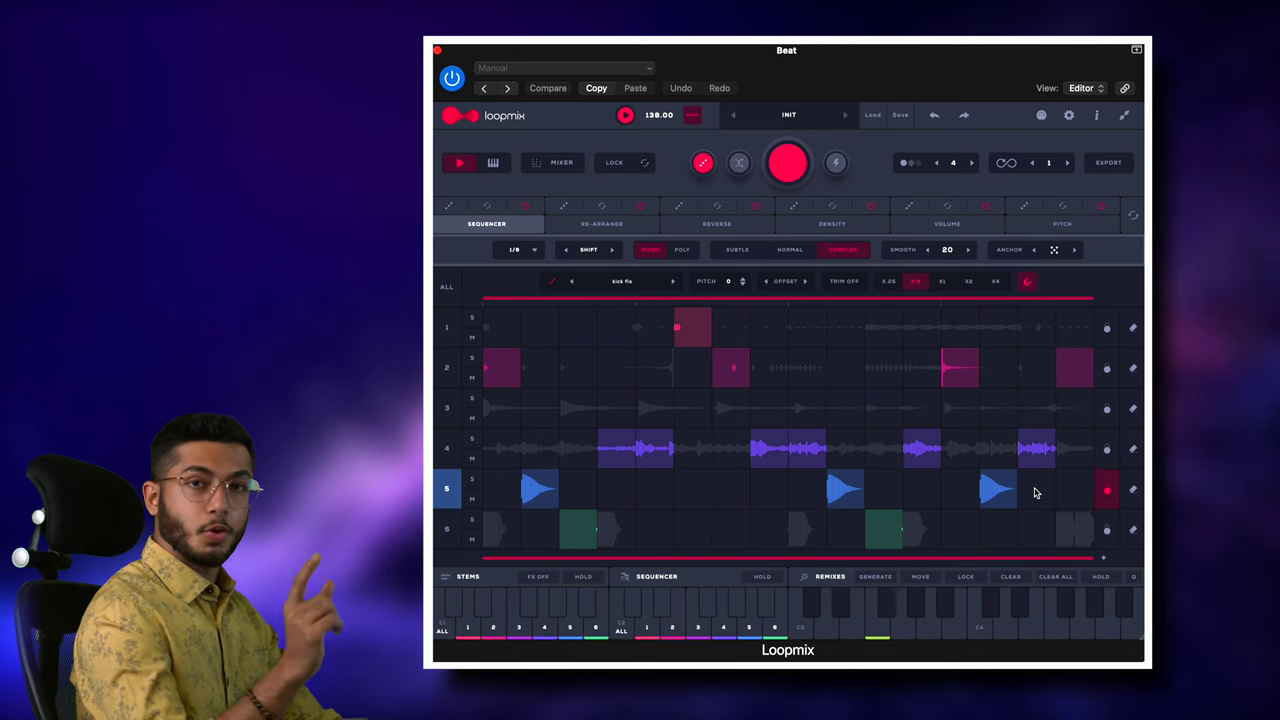
Place track 3 hits at steps 3 and 13 and a track 2 hit at step 11, and lock track 6
{"action": "left_click", "coordinate": [578, 412]}
{"action": "left_click", "coordinate": [958, 408]}
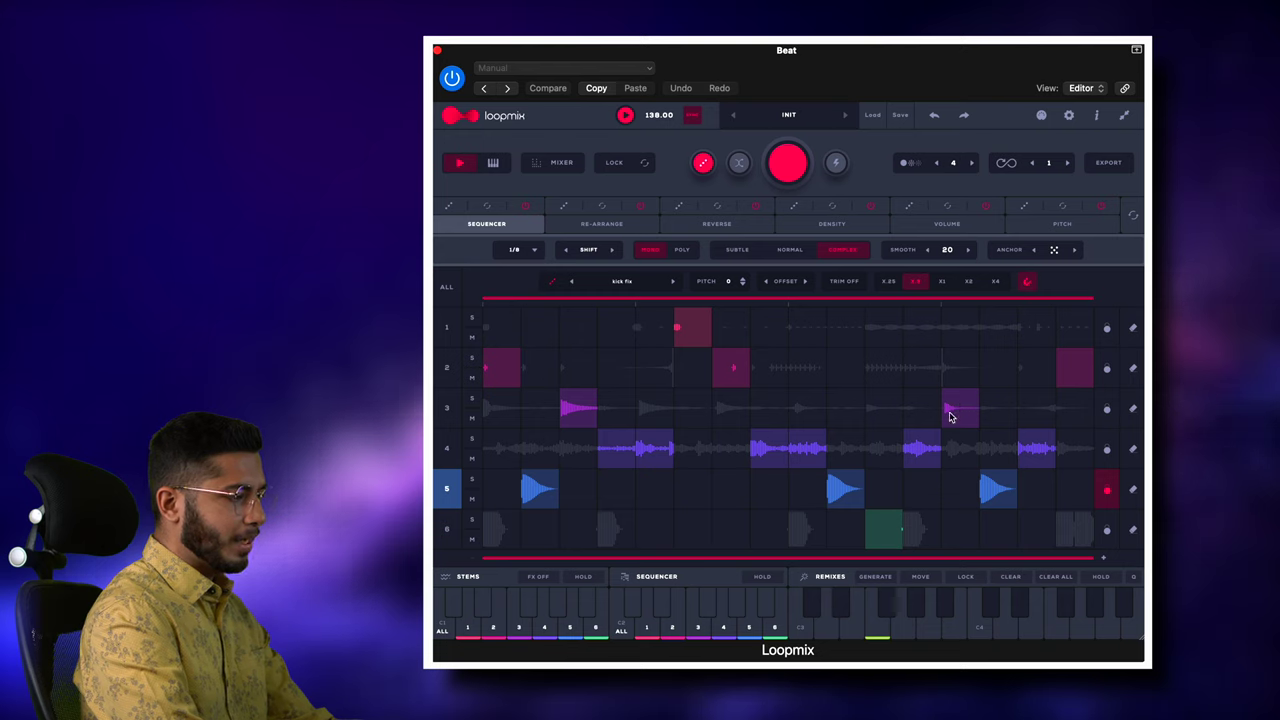
{"action": "left_click", "coordinate": [882, 368]}
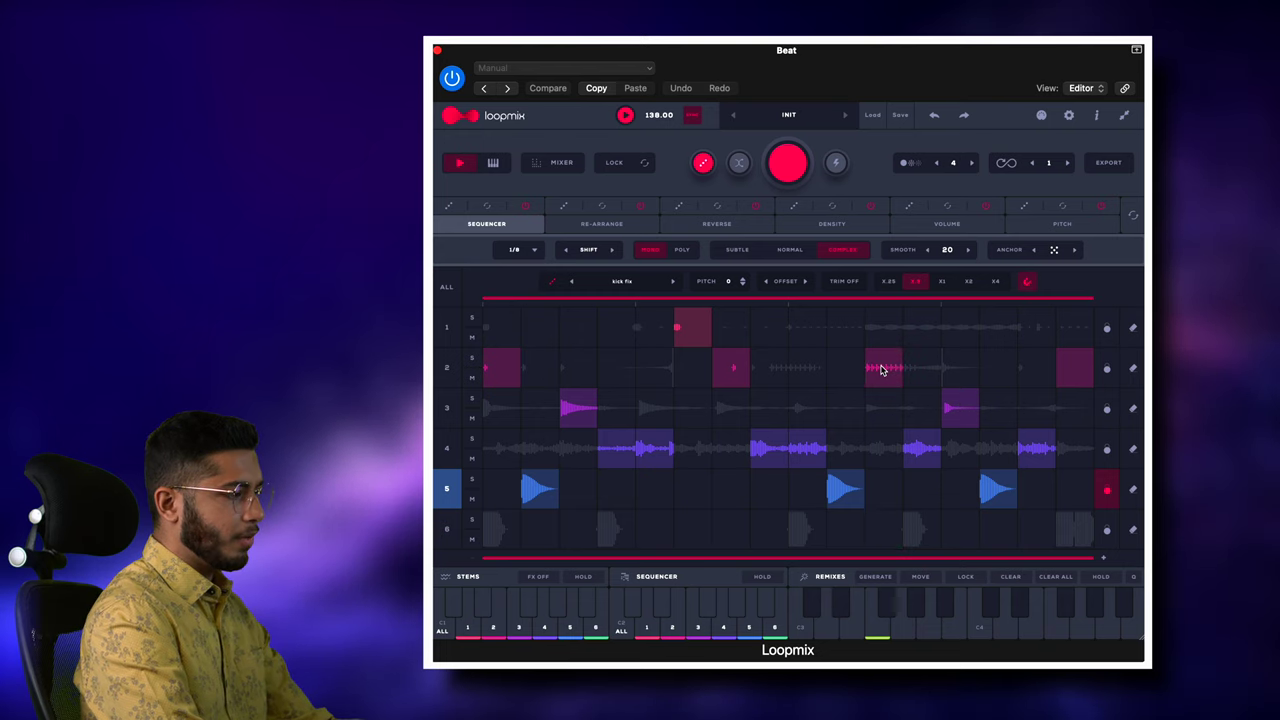
{"action": "left_click", "coordinate": [1113, 532]}
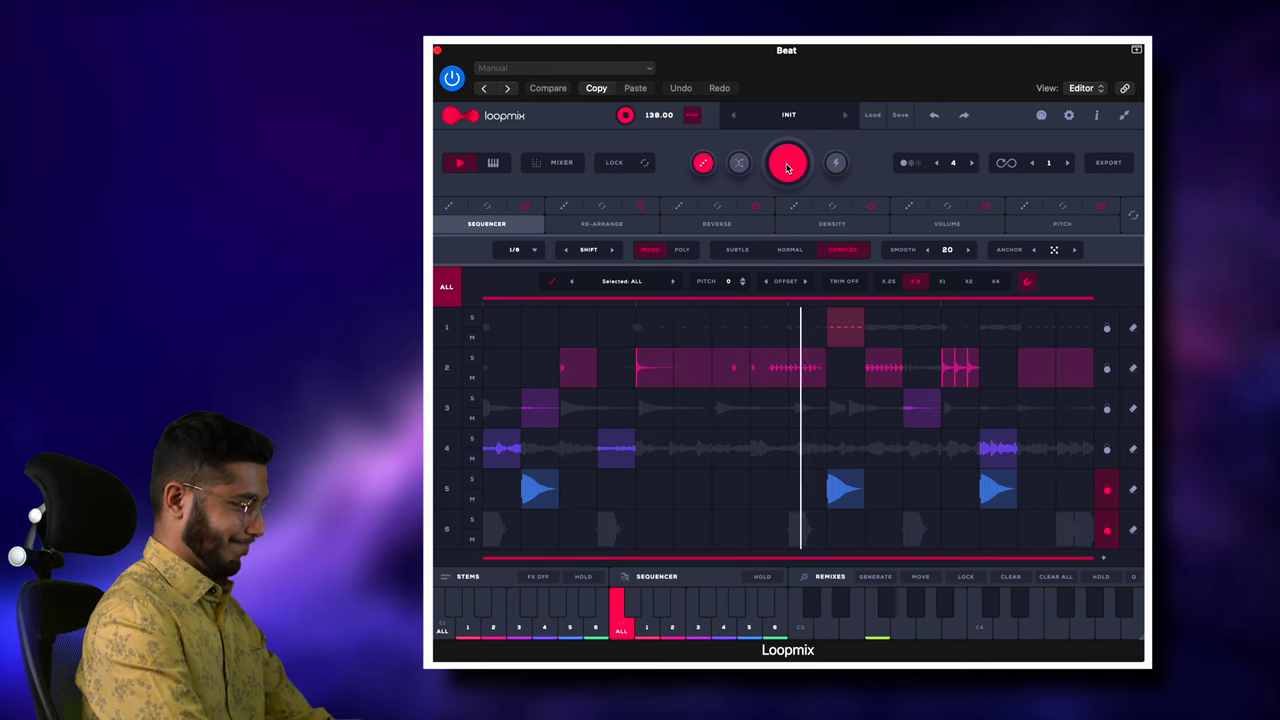
Generate further remixes of the Beat with tracks 5 and 6 locked
{"action": "left_click", "coordinate": [787, 164]}
{"action": "left_click", "coordinate": [787, 164]}
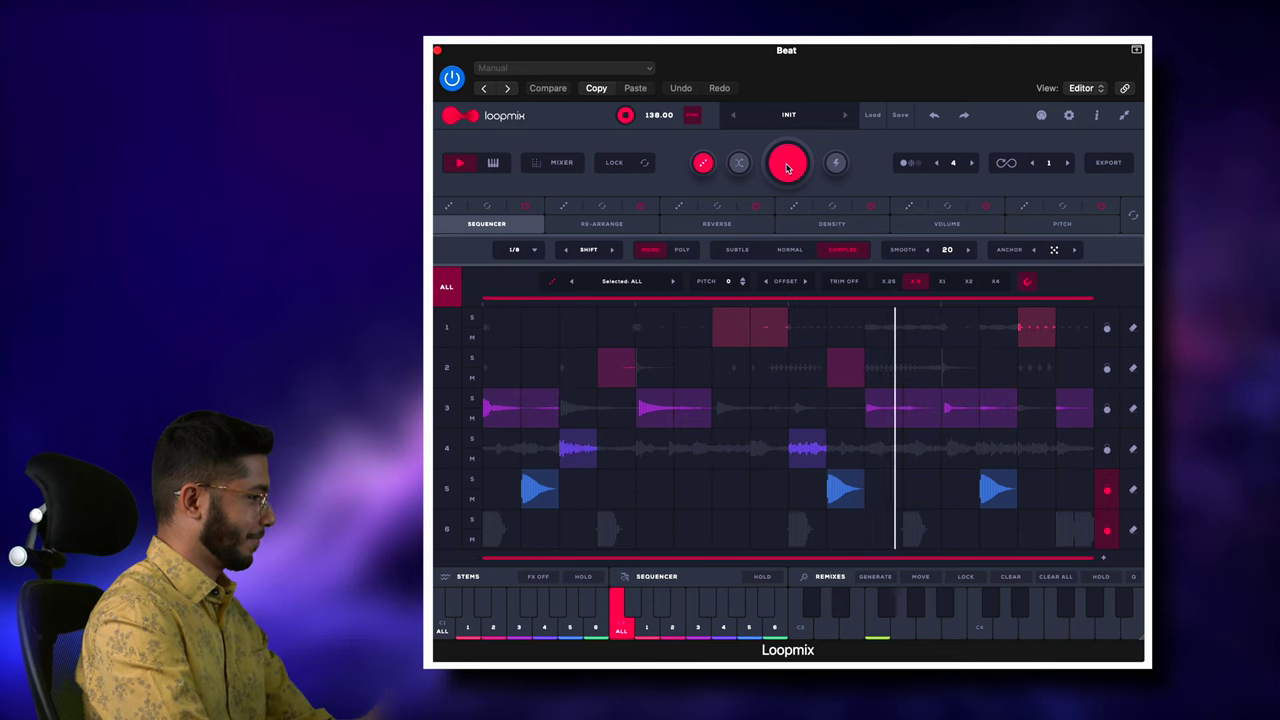
{"action": "left_click", "coordinate": [787, 164]}
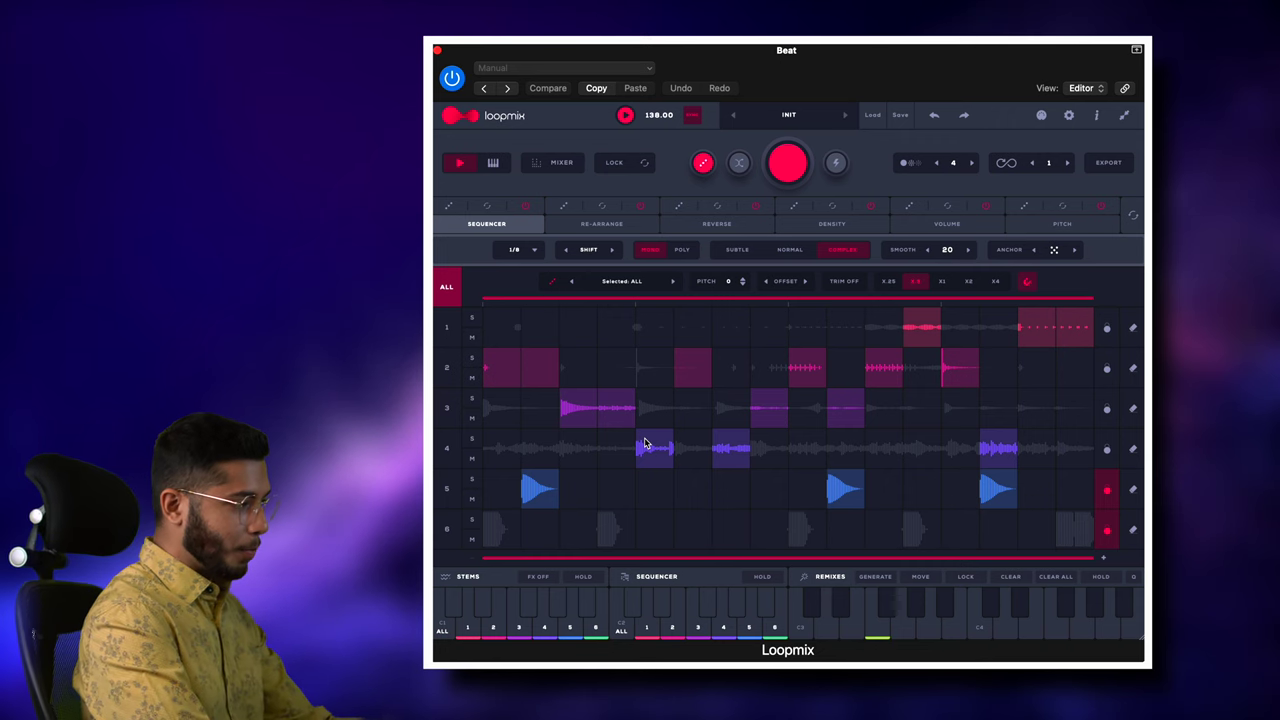
Assign step 11 to track 1, step 12 to track 4 and step 15 to track 3 in the Beat sequence
{"action": "left_click", "coordinate": [883, 328]}
{"action": "left_click", "coordinate": [911, 368]}
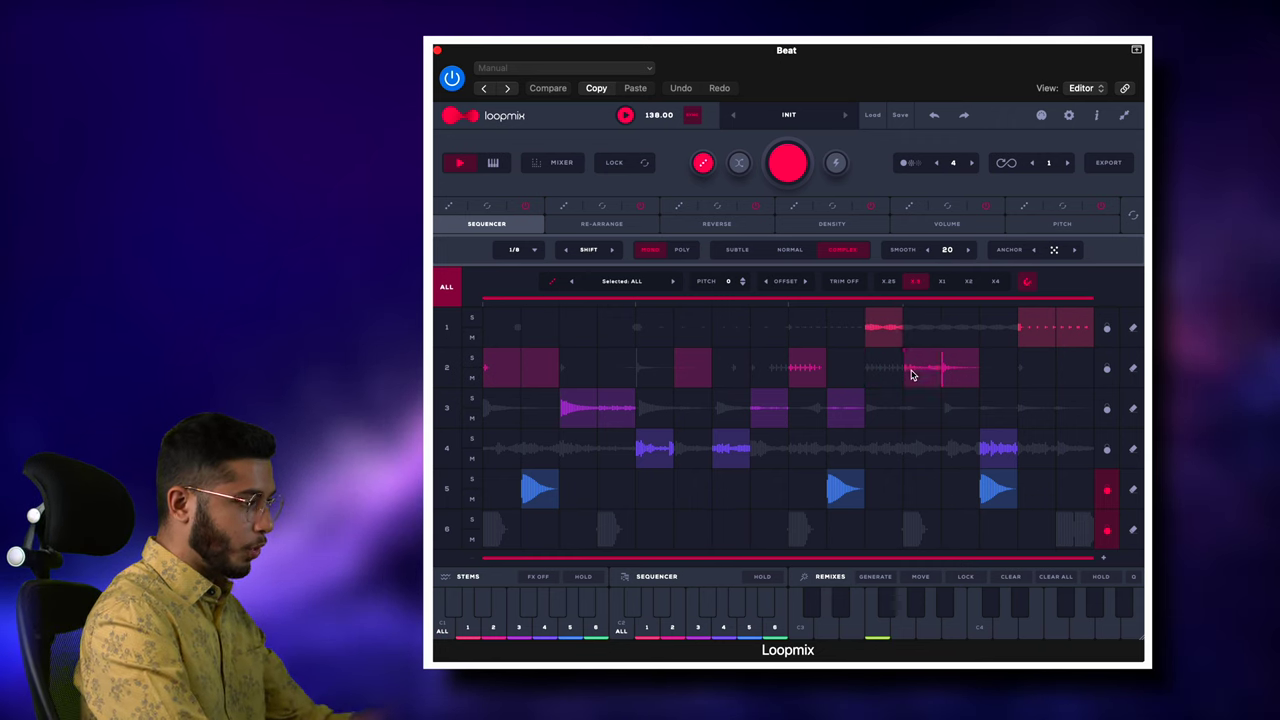
{"action": "left_click", "coordinate": [916, 444]}
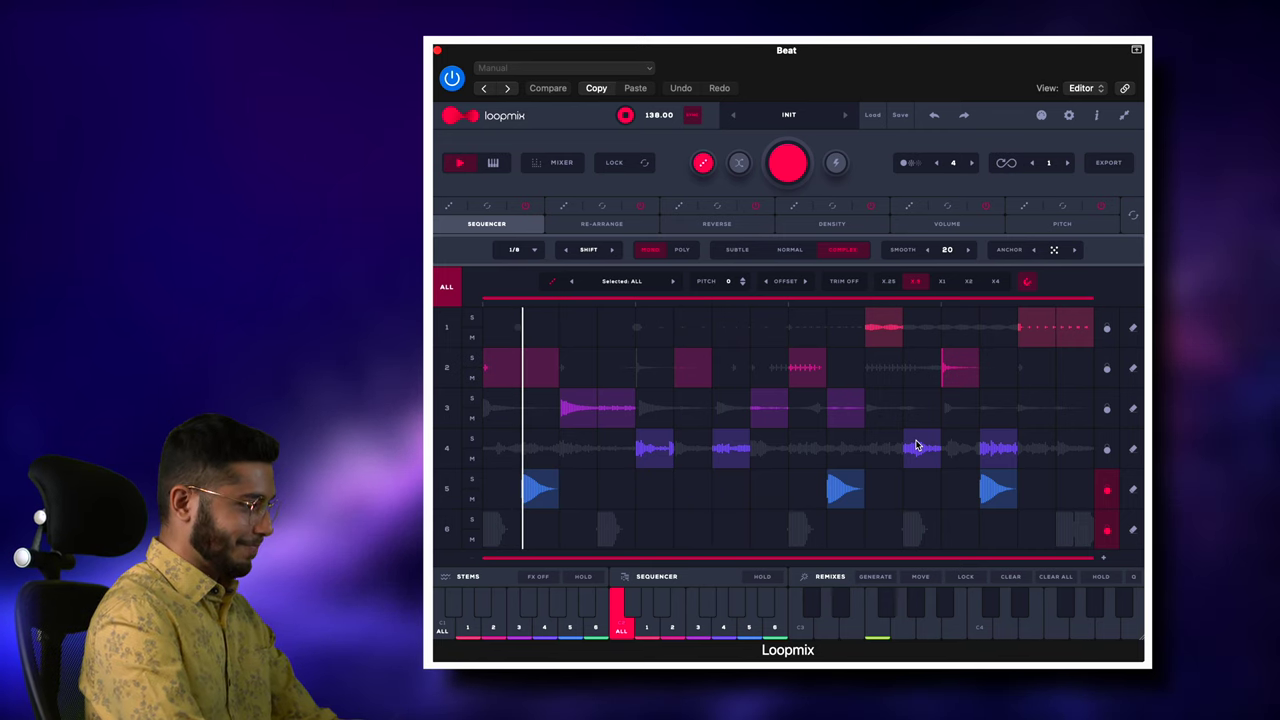
{"action": "left_click", "coordinate": [1035, 408]}
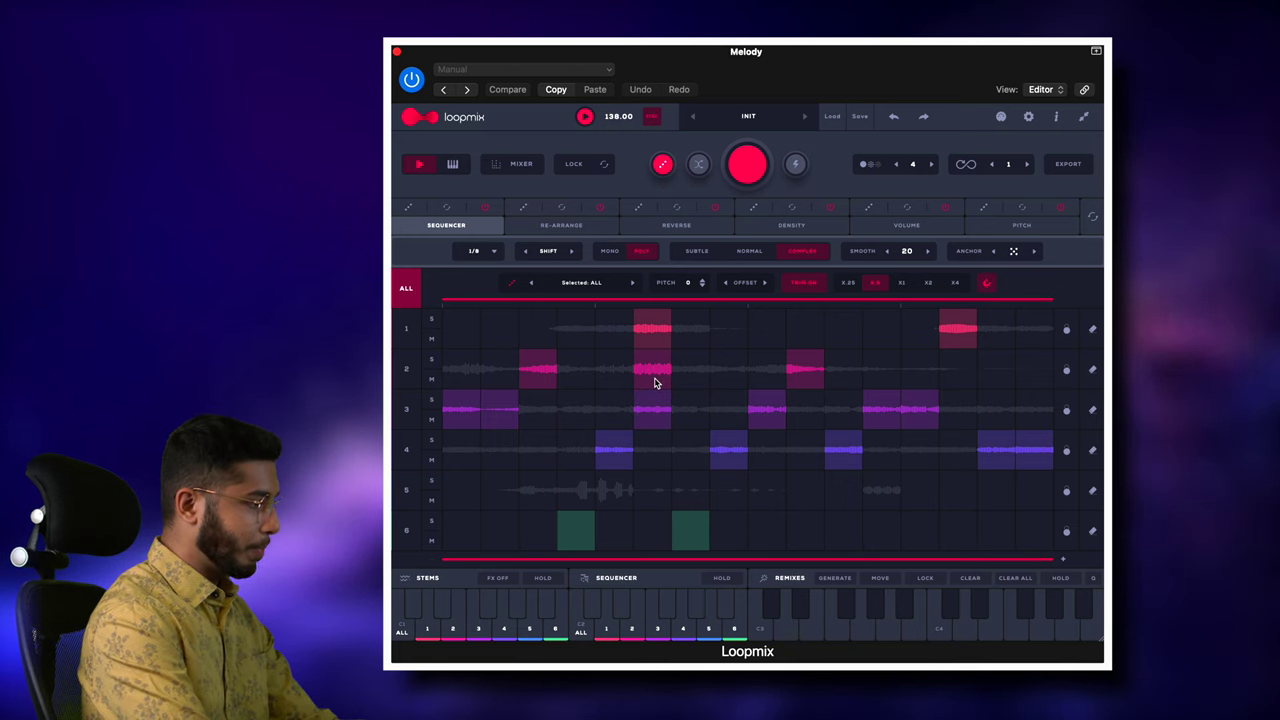
Toggle track 2's slice at step 6 in the Melody sequence and switch the sequencer to Mono mode
{"action": "left_click", "coordinate": [655, 382]}
{"action": "left_click", "coordinate": [612, 256]}
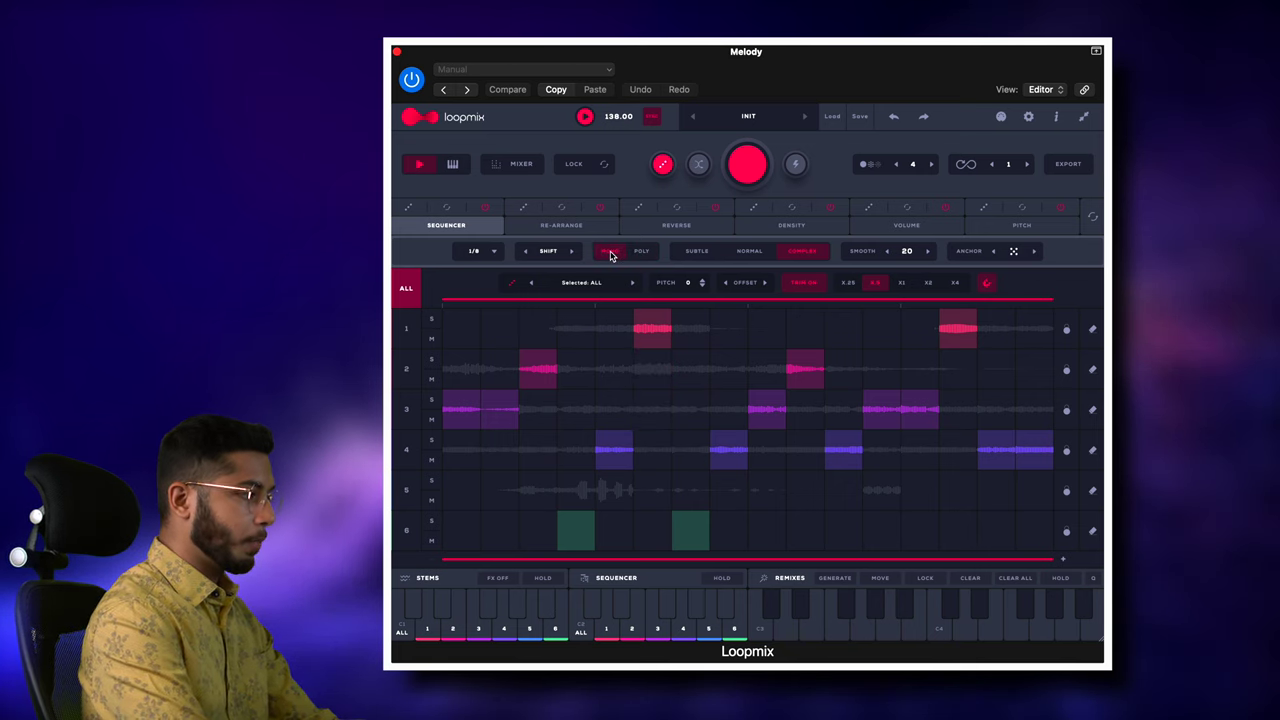
{"action": "left_click", "coordinate": [655, 368]}
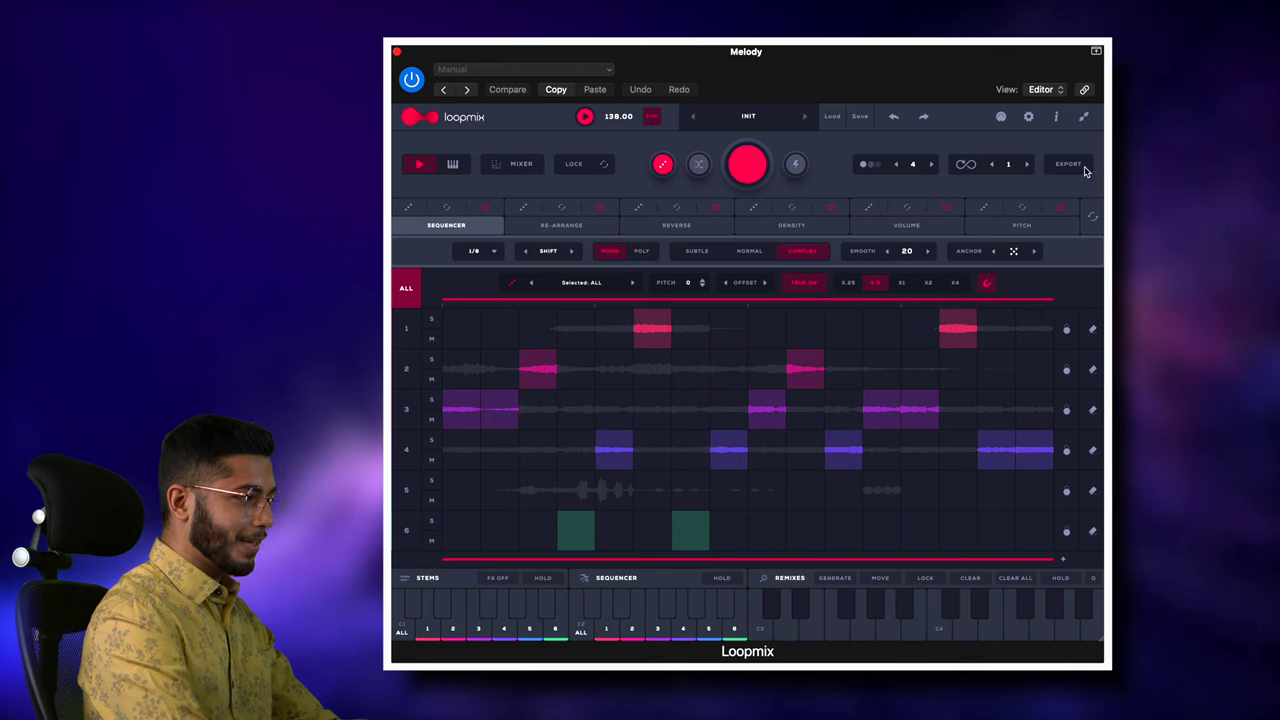
Export the Melody's full audio loop onto an empty arrangement track and align it to the bar line for playback
{"action": "left_click", "coordinate": [1082, 168]}
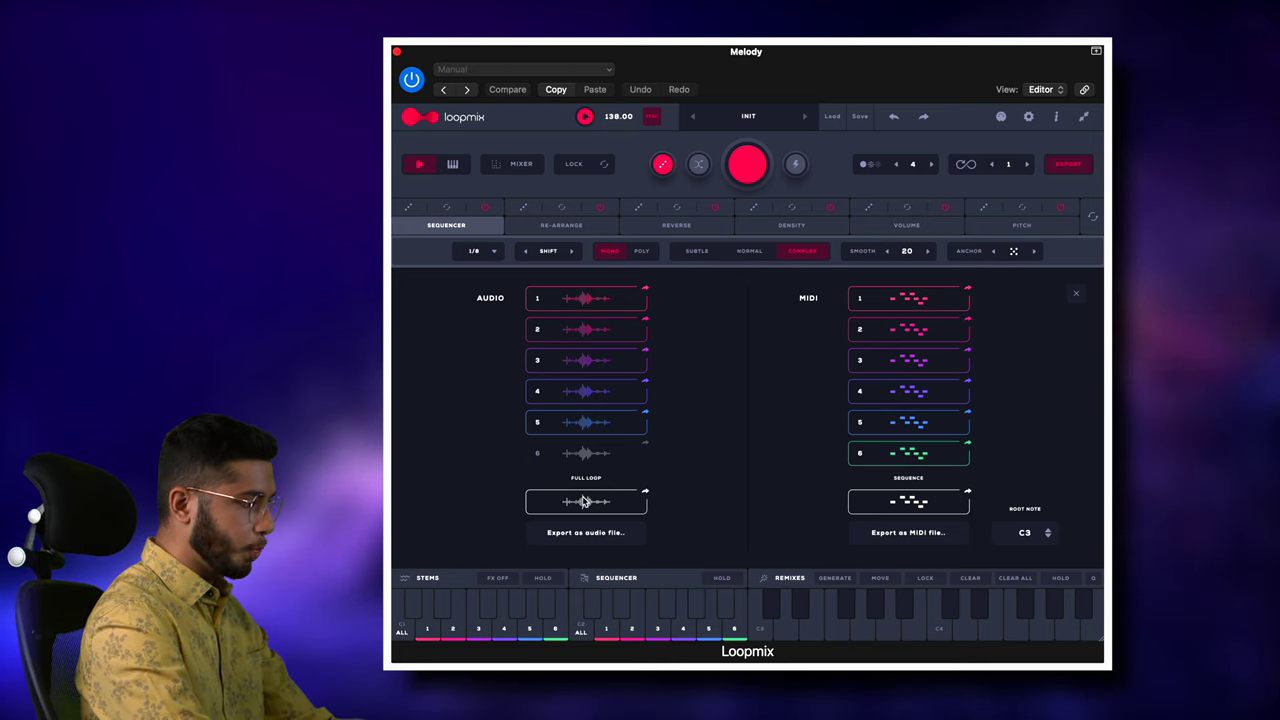
{"action": "left_click_drag", "start_coordinate": [806, 501], "coordinate": [1193, 644]}
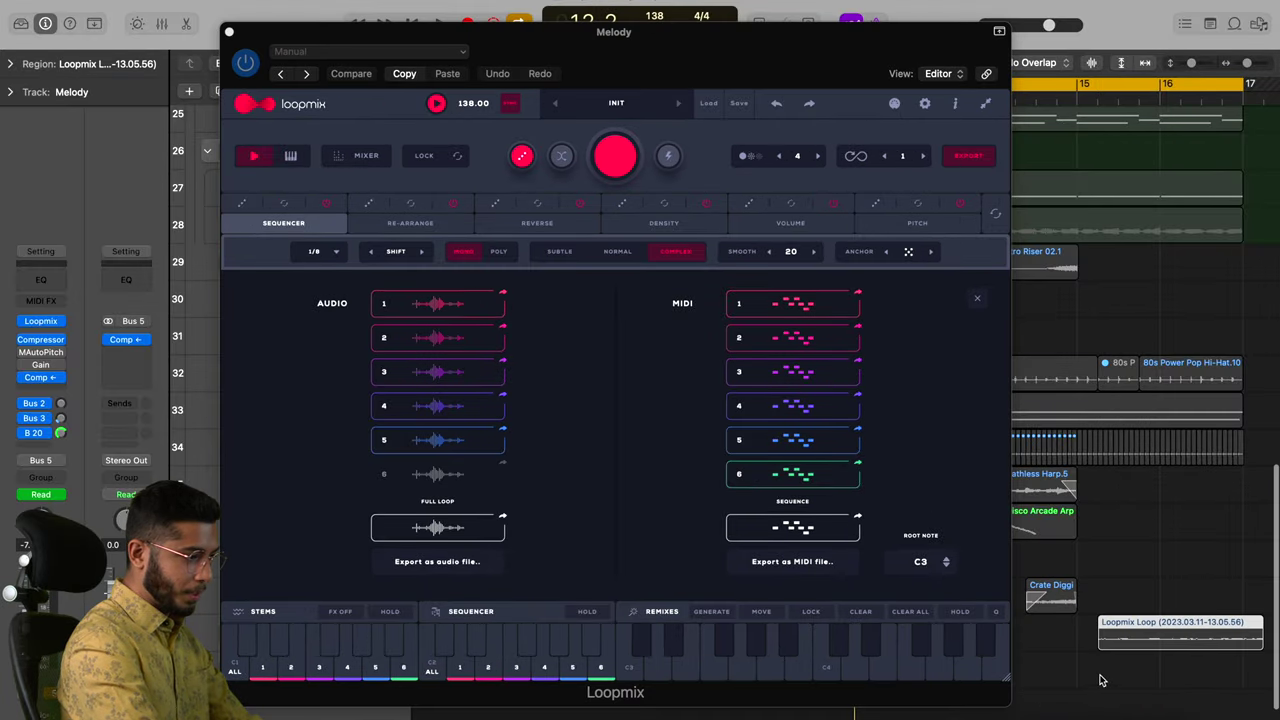
{"action": "left_click", "coordinate": [230, 34]}
{"action": "left_click_drag", "start_coordinate": [560, 636], "coordinate": [603, 636]}
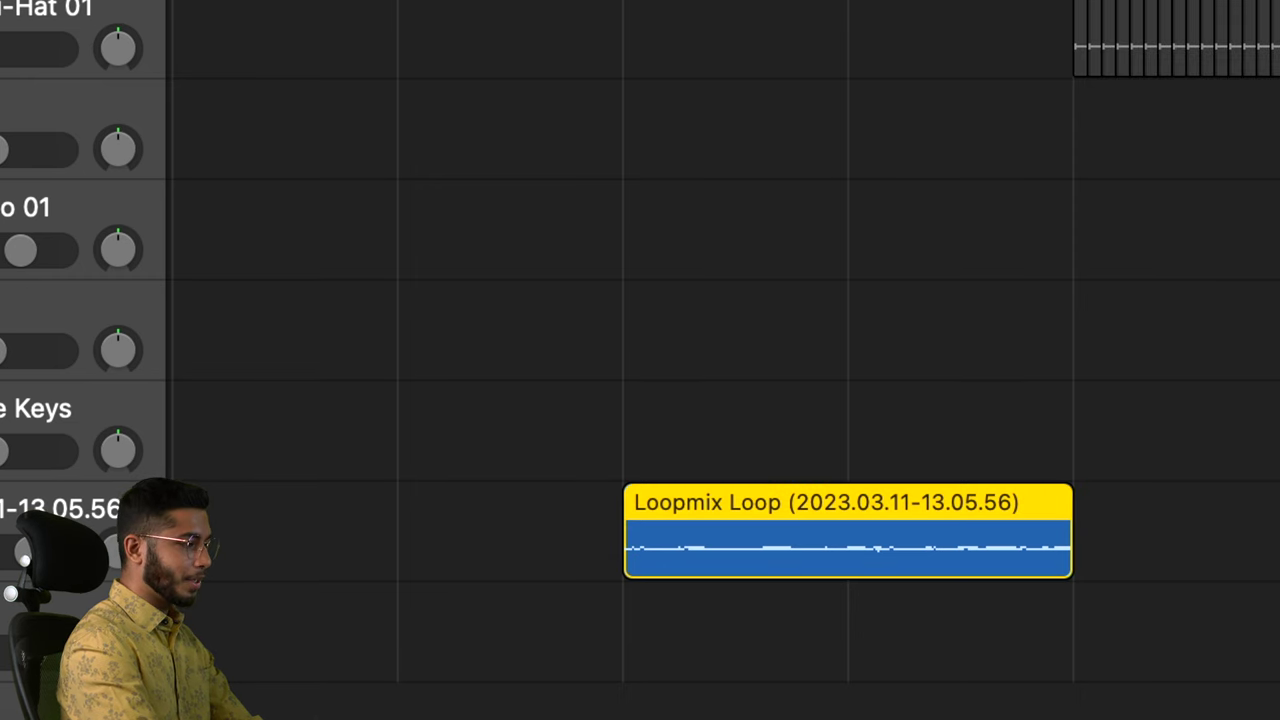
{"action": "key", "text": "space"}
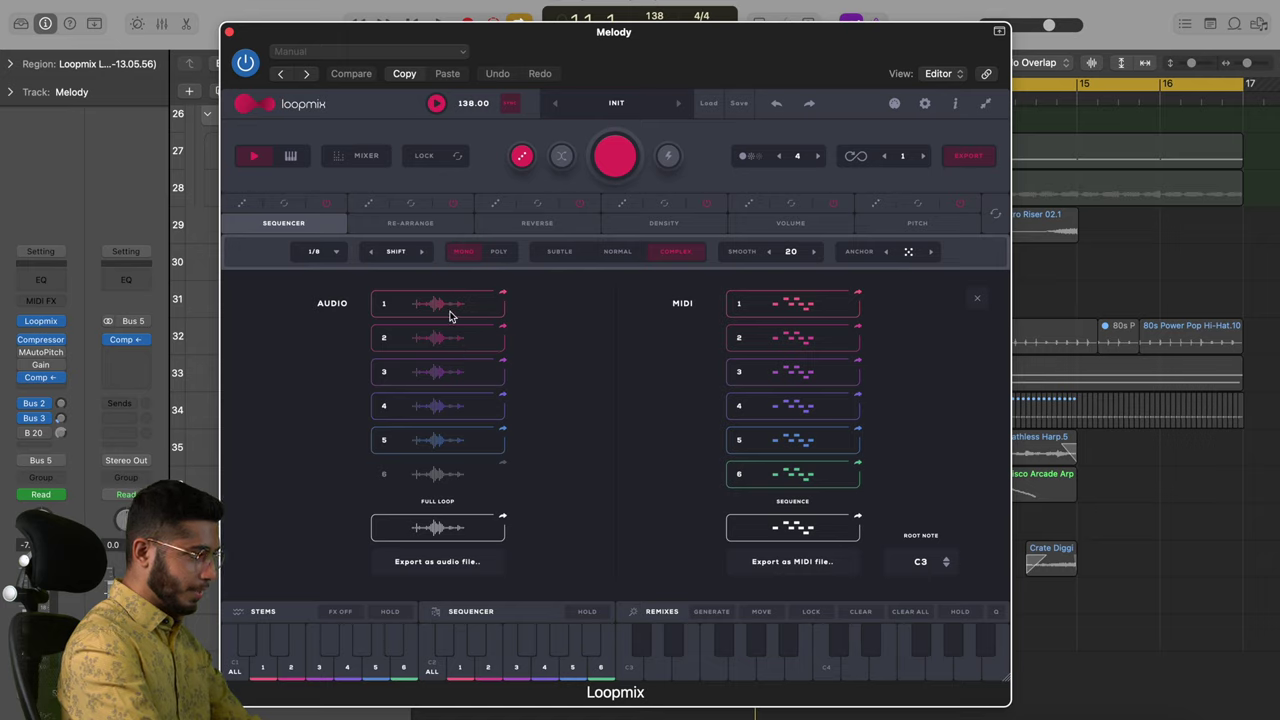
{"action": "left_click_drag", "start_coordinate": [970, 475], "coordinate": [1100, 688]}
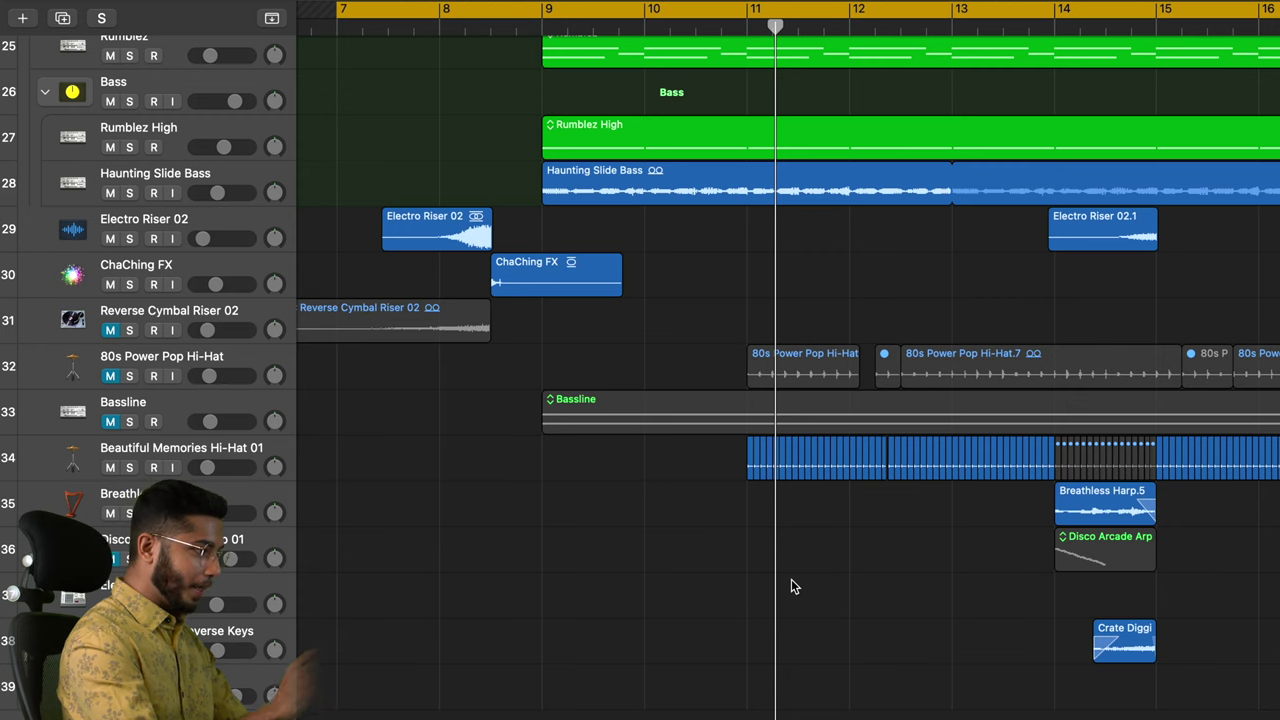
Solo the Snare stack and the Frenzy Solo Snare track in the arrangement
{"action": "scroll", "coordinate": [791, 585], "scroll_direction": "right", "scroll_amount": 2}
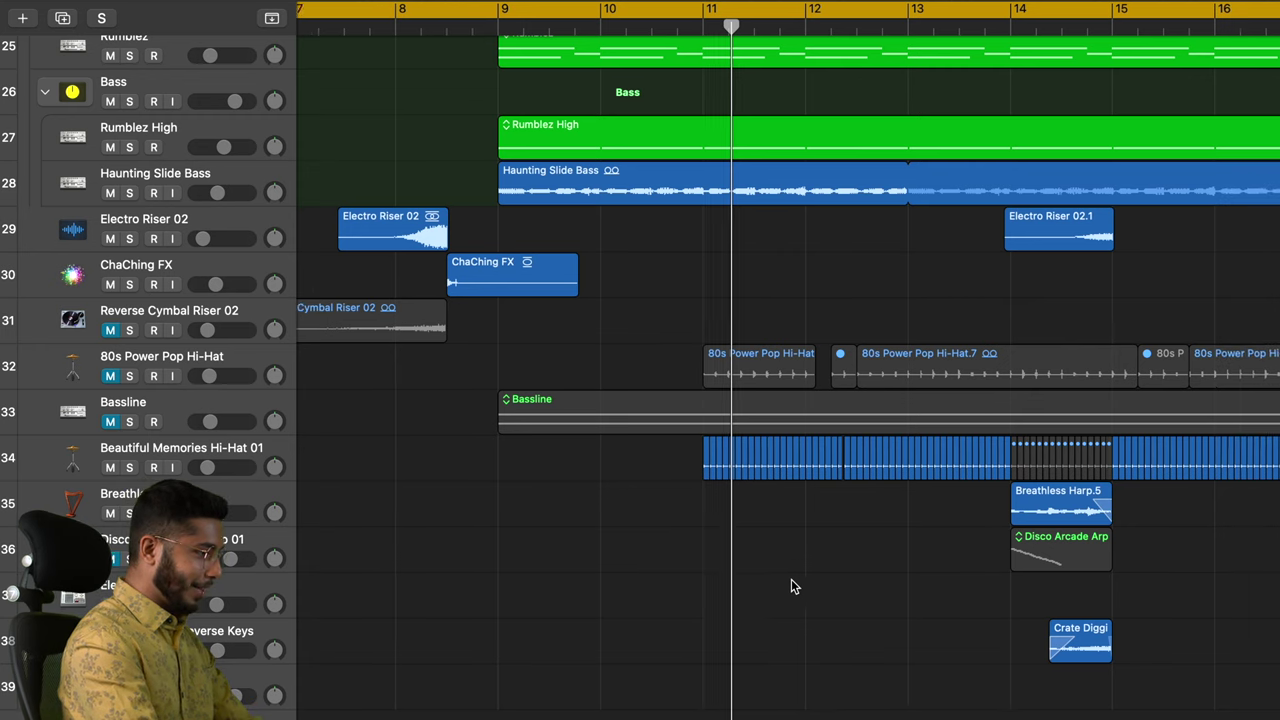
{"action": "scroll", "coordinate": [791, 582], "scroll_direction": "up", "scroll_amount": 10}
{"action": "scroll", "coordinate": [791, 582], "scroll_direction": "right", "scroll_amount": 2}
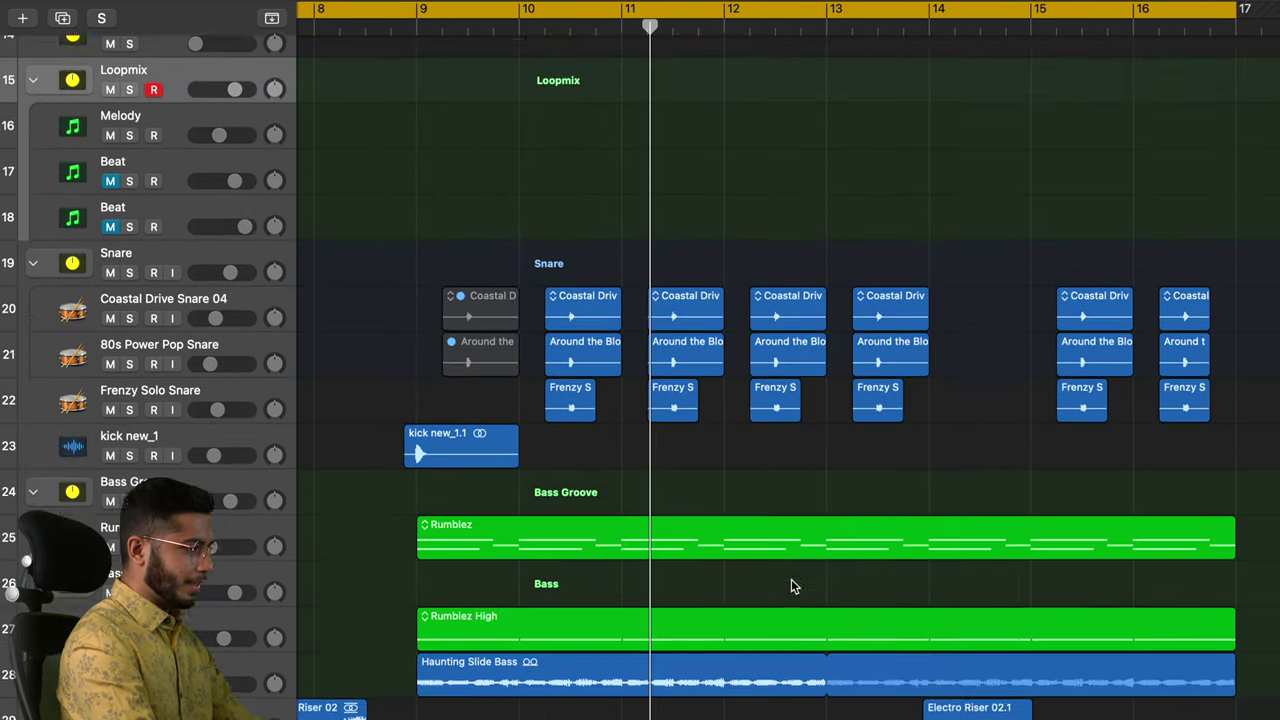
{"action": "scroll", "coordinate": [791, 587], "scroll_direction": "down", "scroll_amount": 8}
{"action": "scroll", "coordinate": [791, 587], "scroll_direction": "left", "scroll_amount": 2}
{"action": "scroll", "coordinate": [791, 587], "scroll_direction": "up", "scroll_amount": 5}
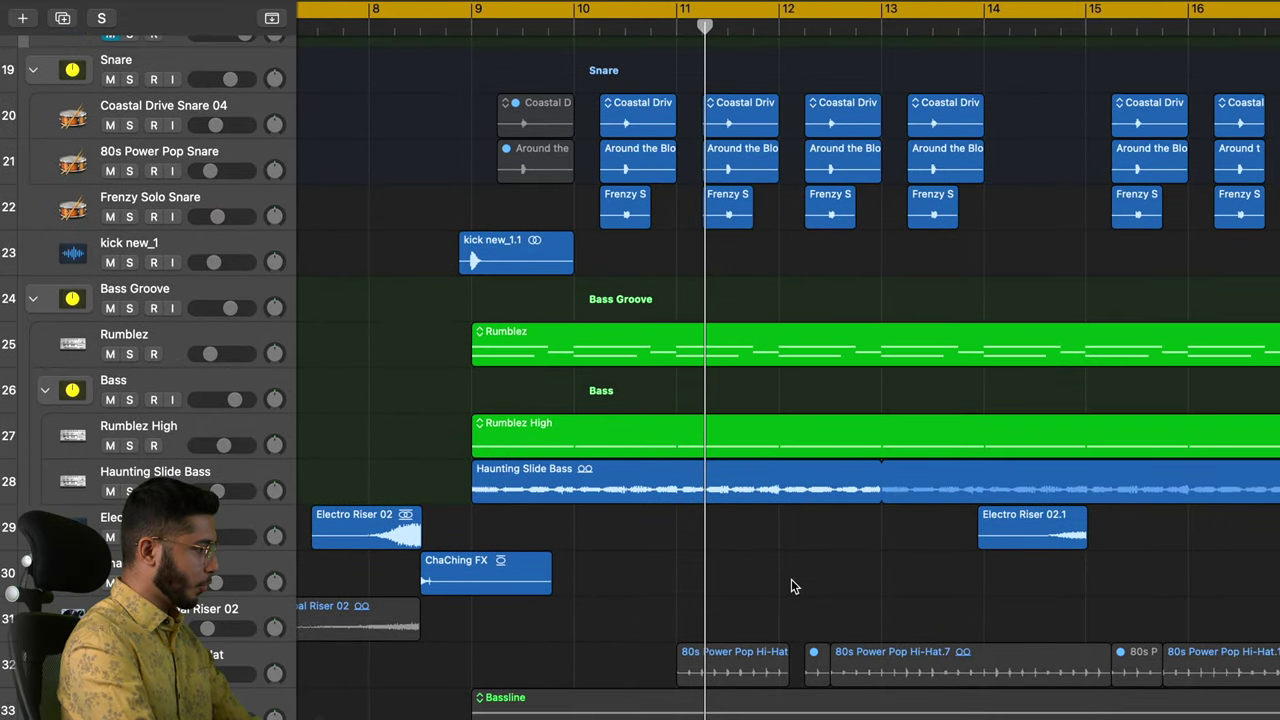
{"action": "scroll", "coordinate": [298, 265], "scroll_direction": "up", "scroll_amount": 6}
{"action": "left_click", "coordinate": [130, 342]}
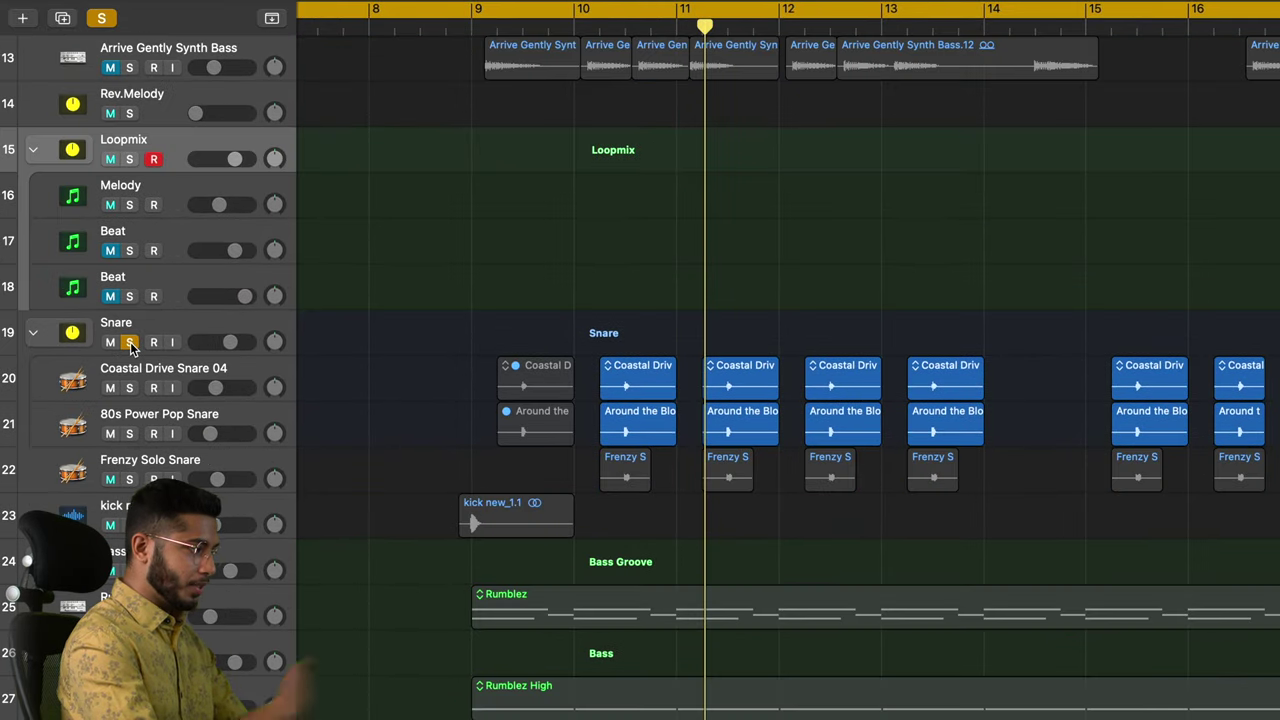
{"action": "left_click", "coordinate": [129, 479]}
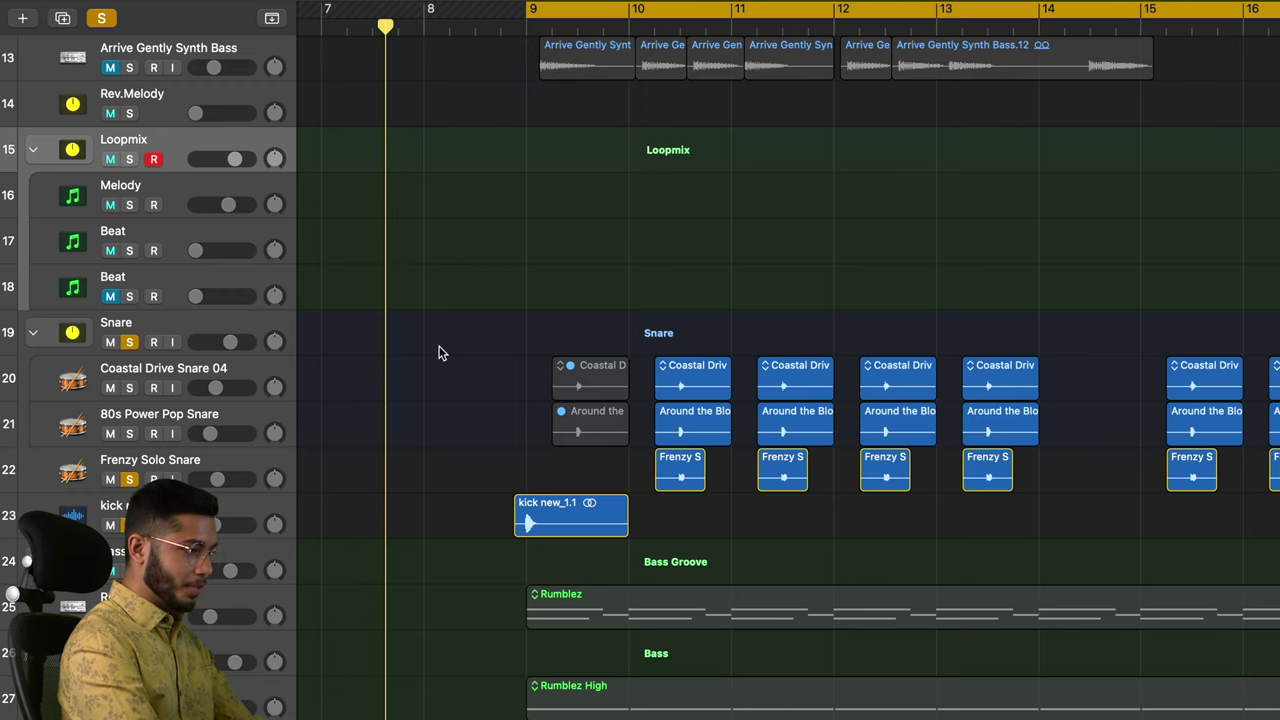
Play the soloed snare layers with the kick and inspect how the layered snare regions line up
{"action": "scroll", "coordinate": [438, 353], "scroll_direction": "down", "scroll_amount": 3}
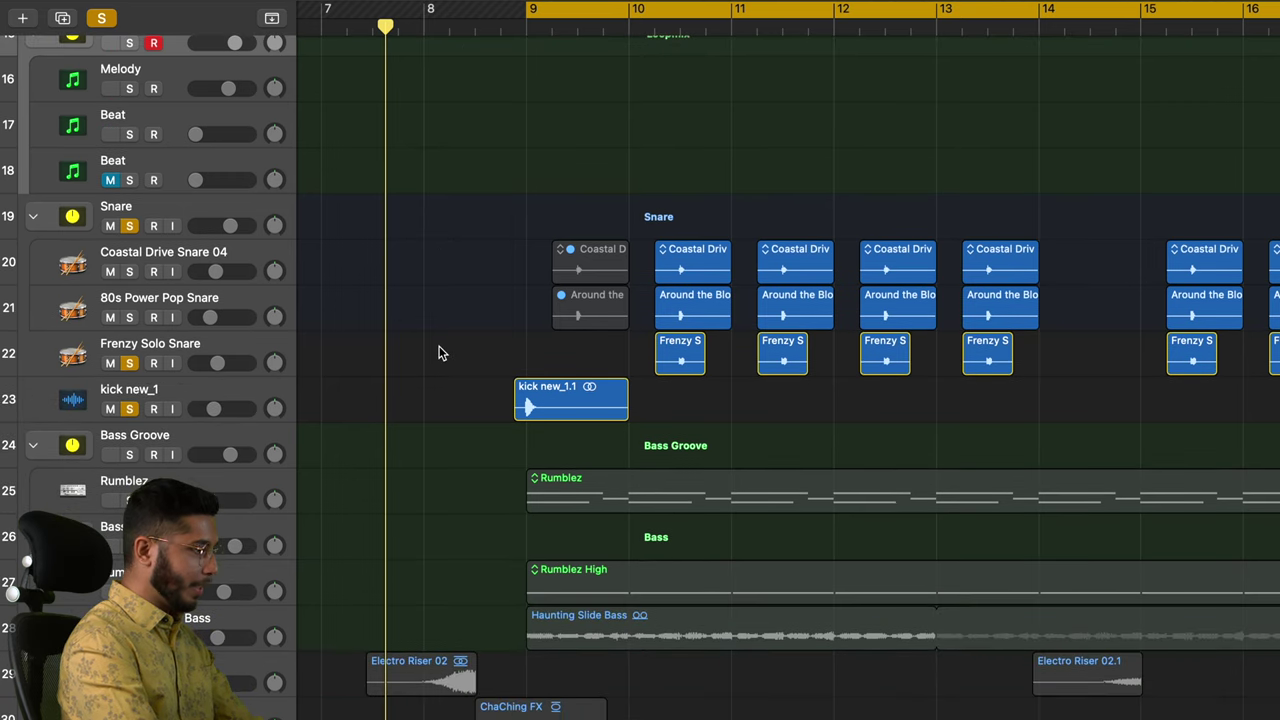
{"action": "key", "text": "space"}
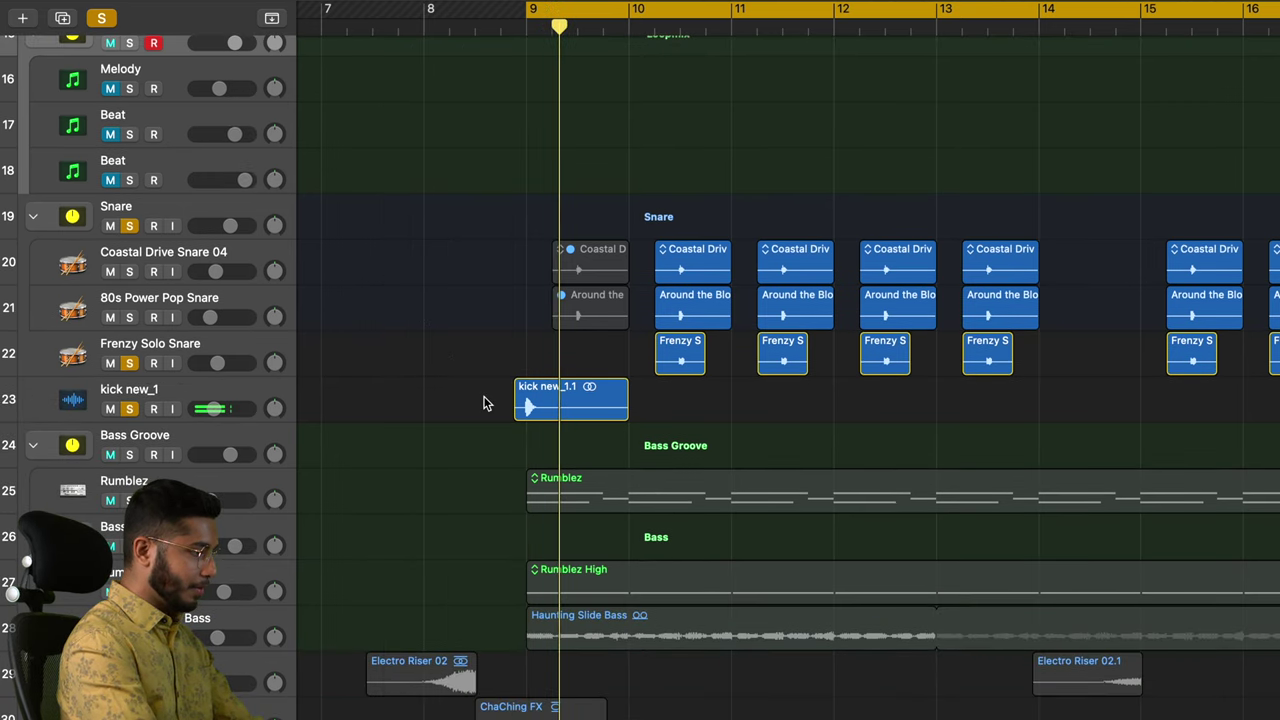
{"action": "scroll", "coordinate": [487, 408], "scroll_direction": "right", "scroll_amount": 2}
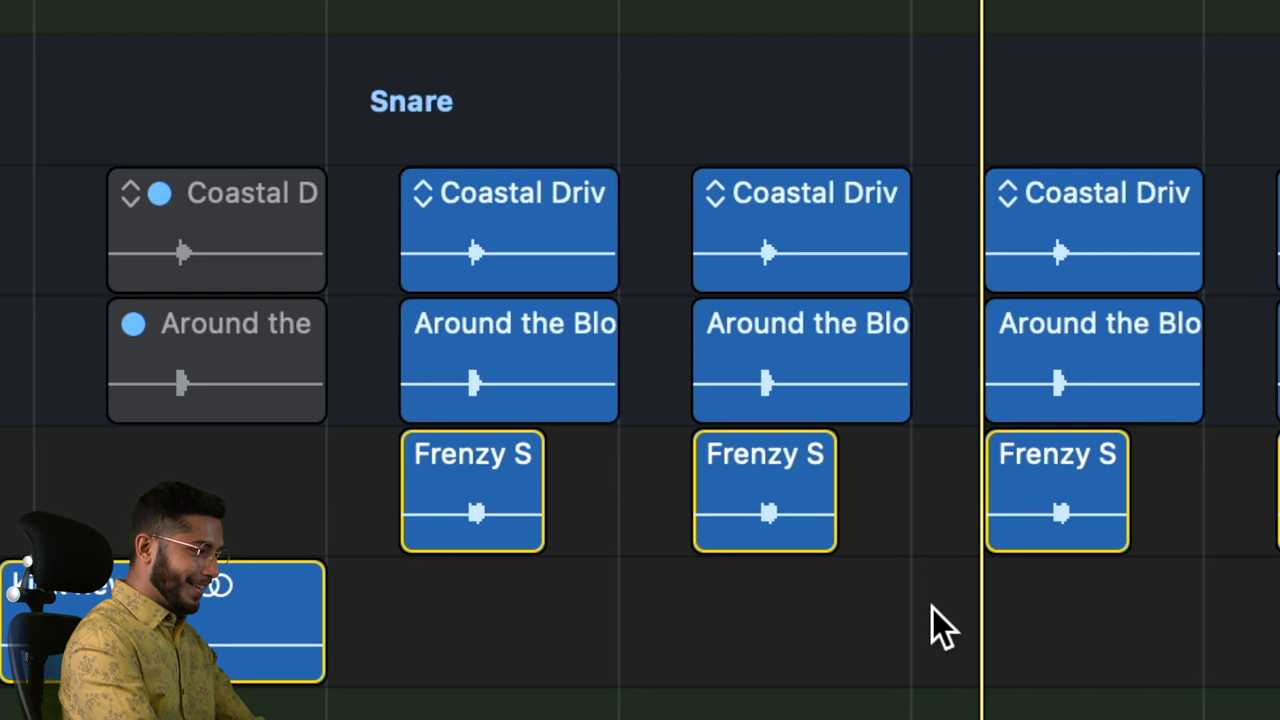
{"action": "left_click", "coordinate": [726, 255]}
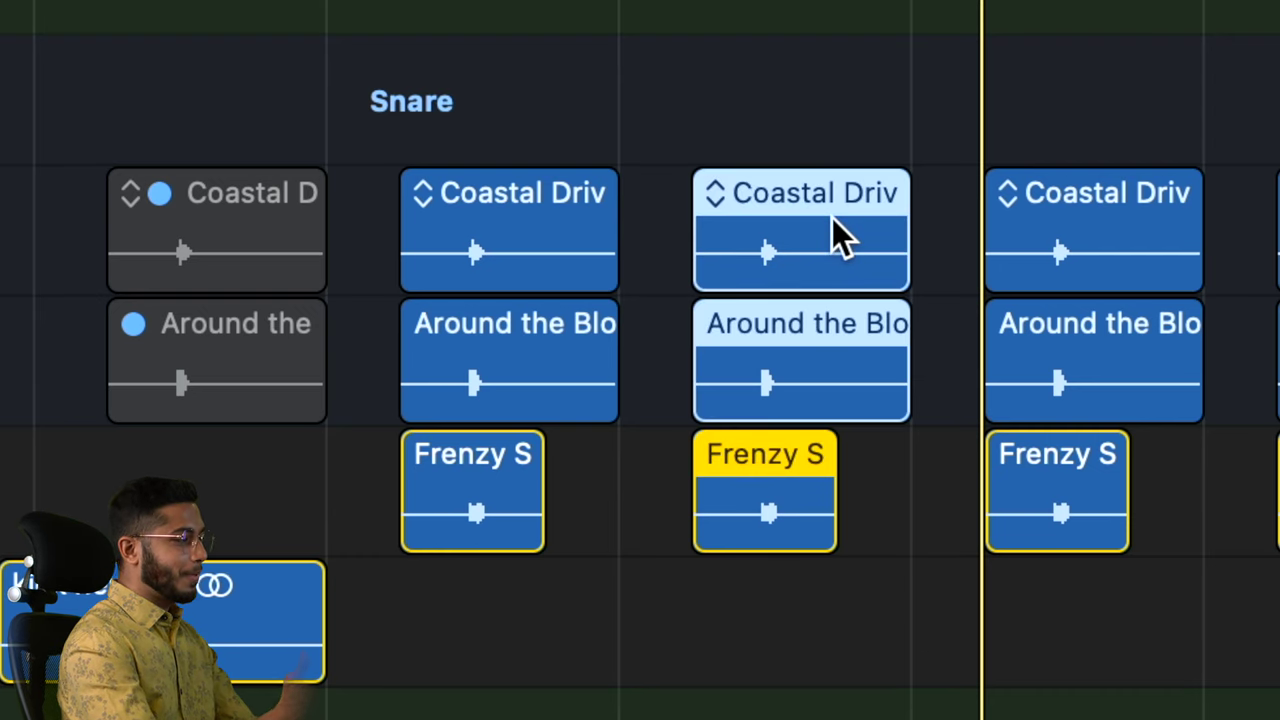
{"action": "key", "text": "super+shift+a"}
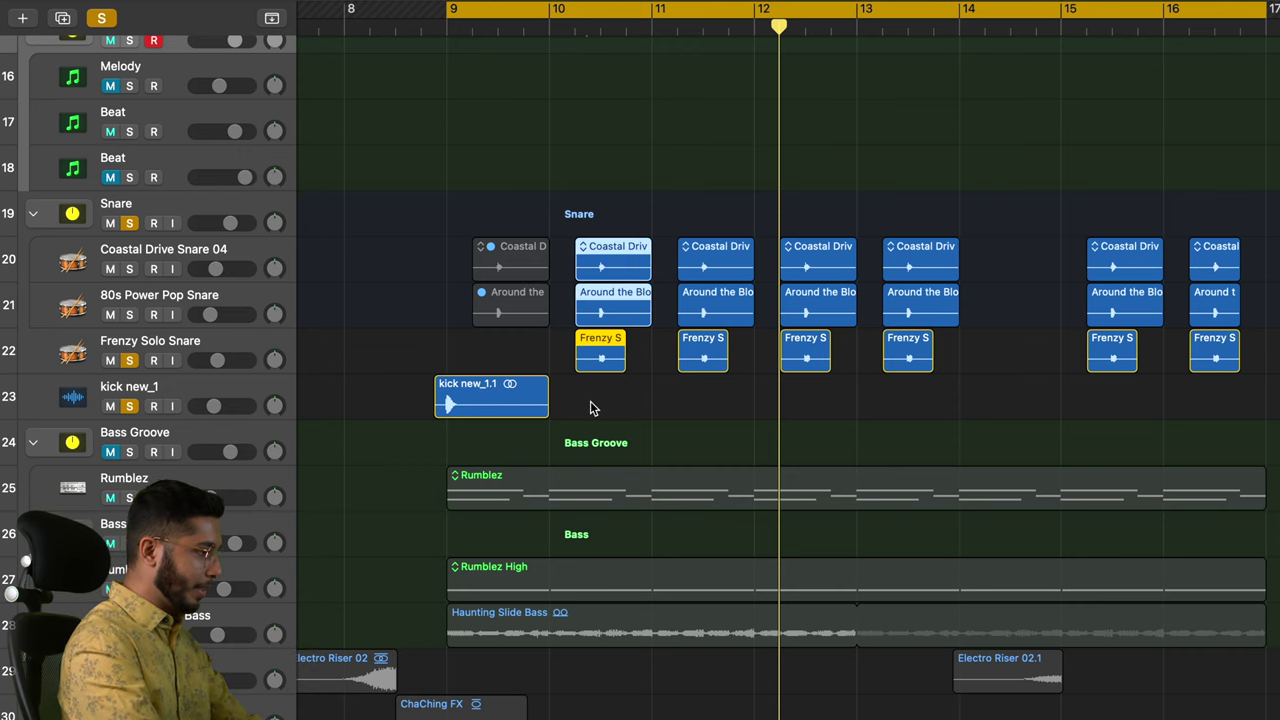
{"action": "left_click", "coordinate": [594, 413]}
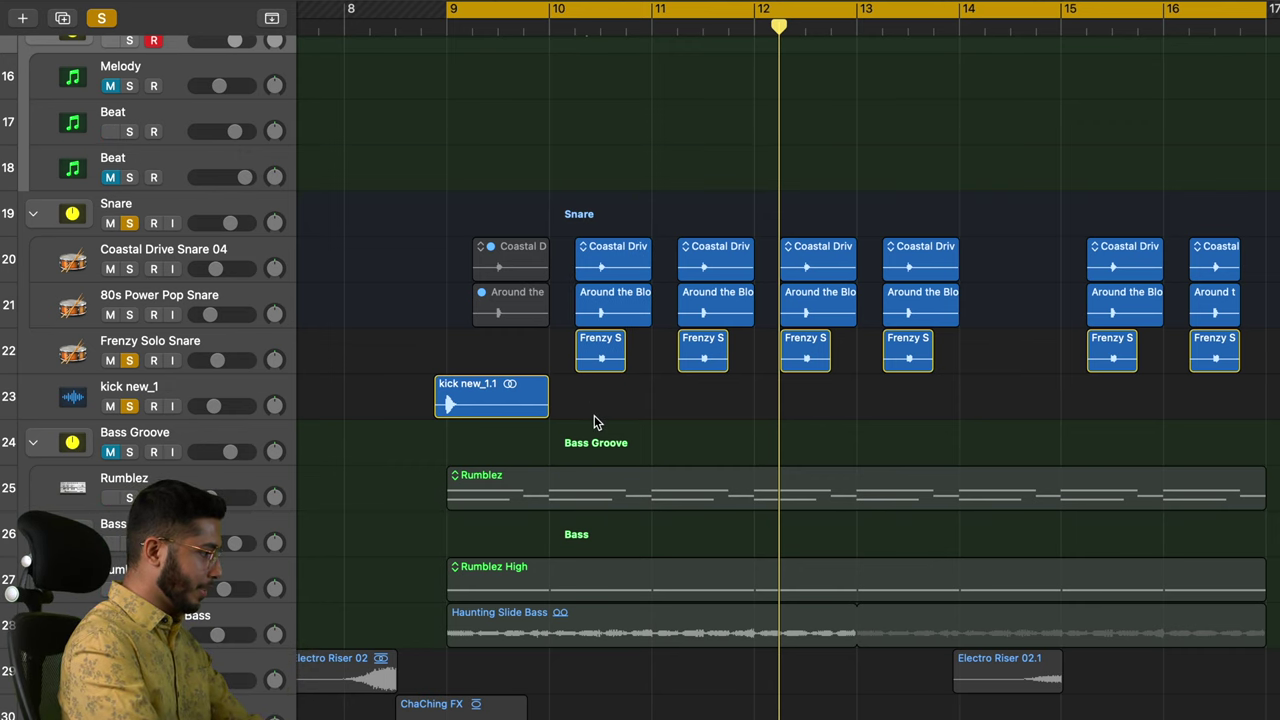
Clear the snare and kick solos, solo the Bass Groove stack, and play the combined bass layers
{"action": "left_click", "coordinate": [129, 406]}
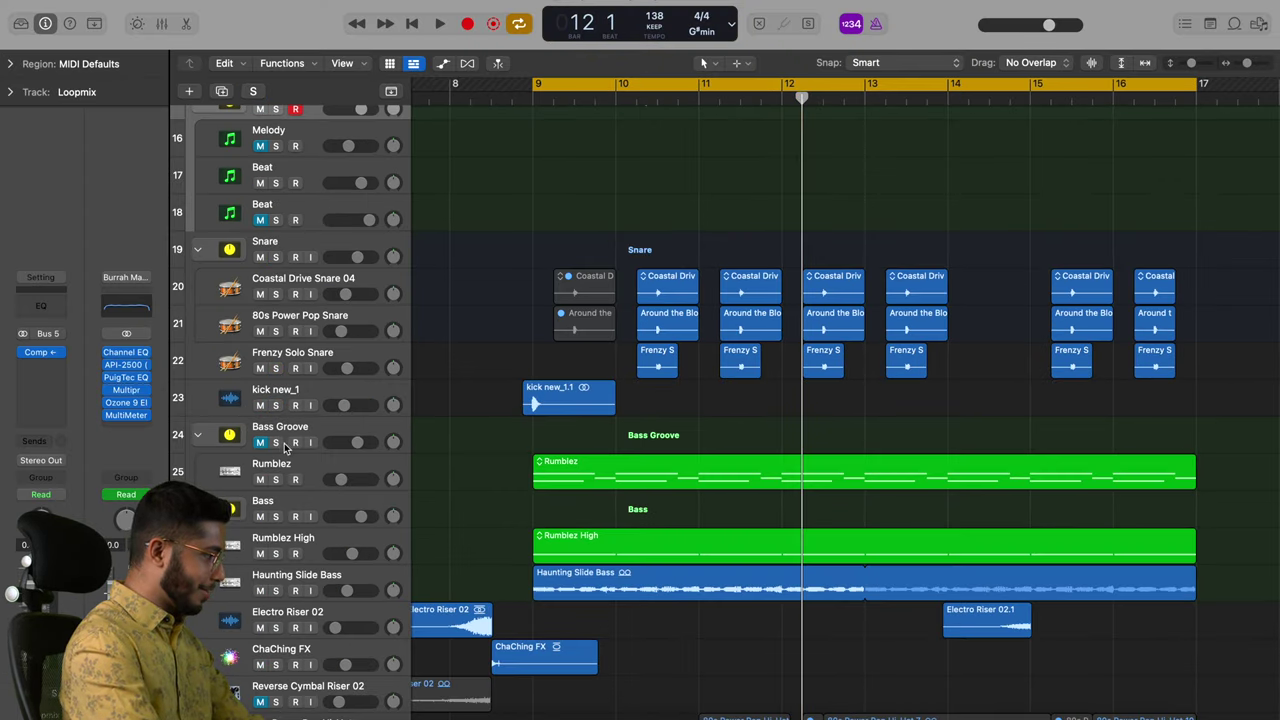
{"action": "left_click", "coordinate": [276, 442]}
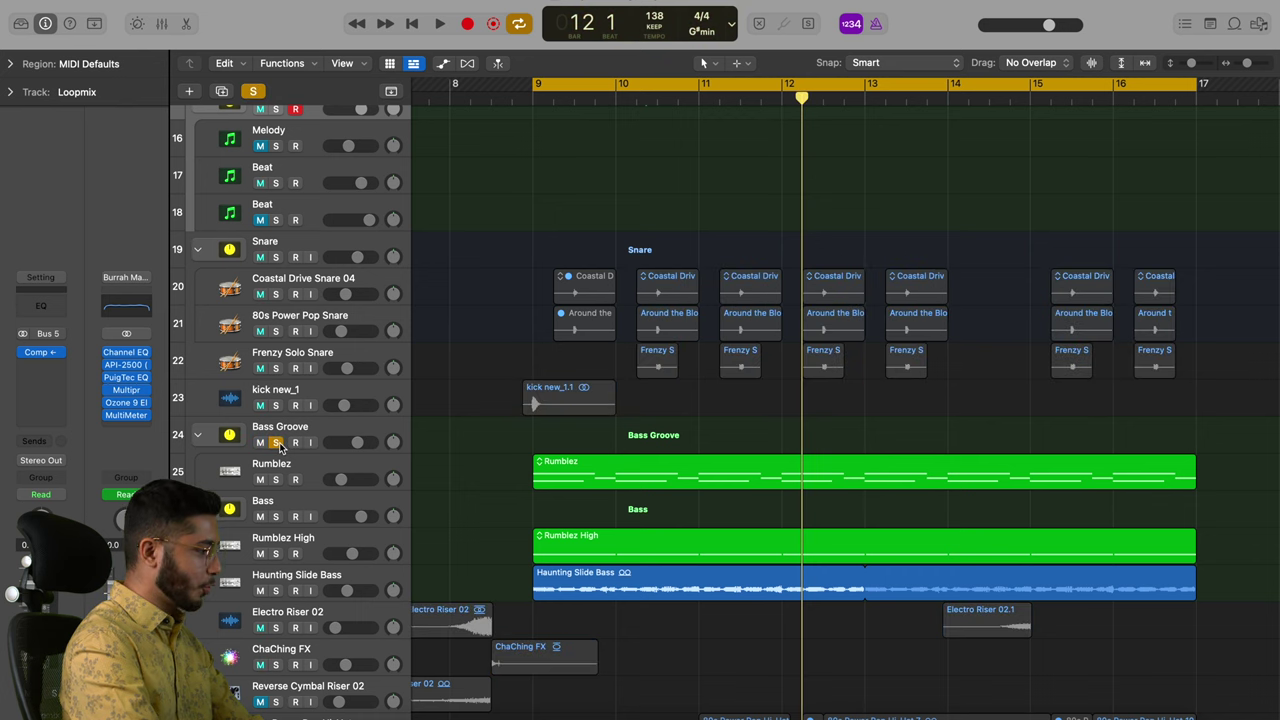
{"action": "left_click", "coordinate": [276, 517]}
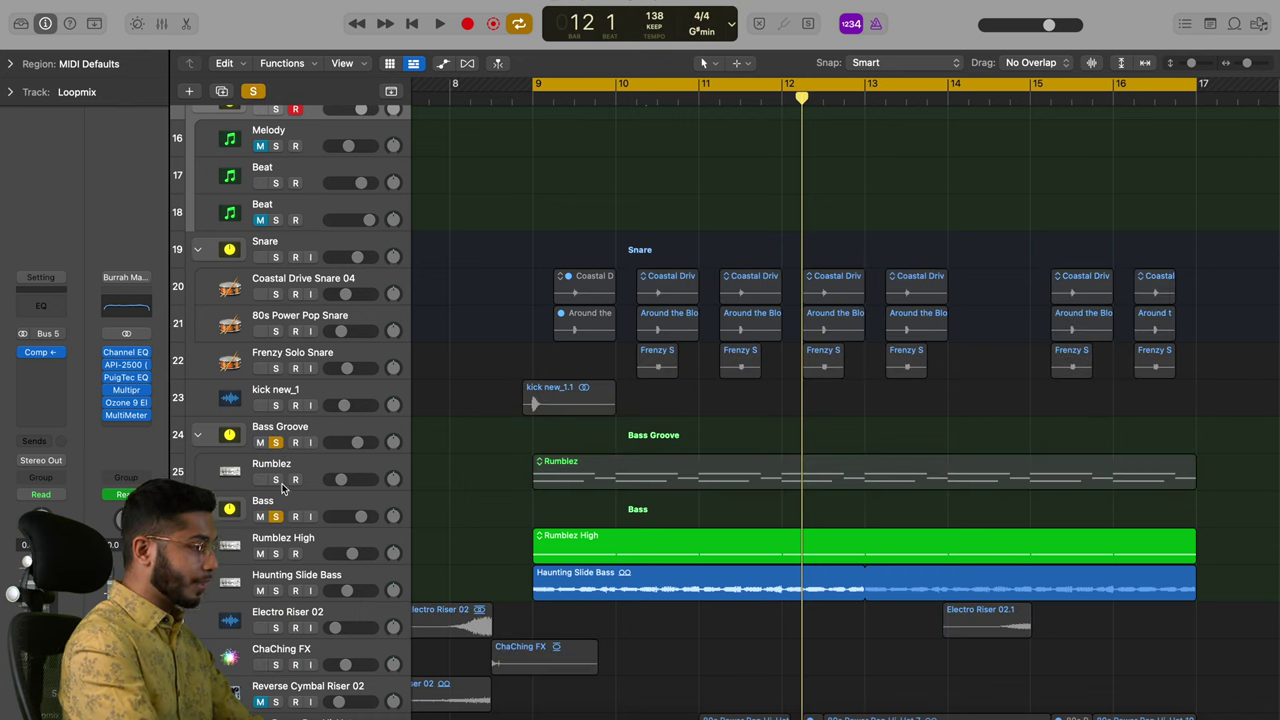
{"action": "left_click", "coordinate": [276, 480]}
{"action": "left_click", "coordinate": [276, 480]}
{"action": "left_click", "coordinate": [276, 517]}
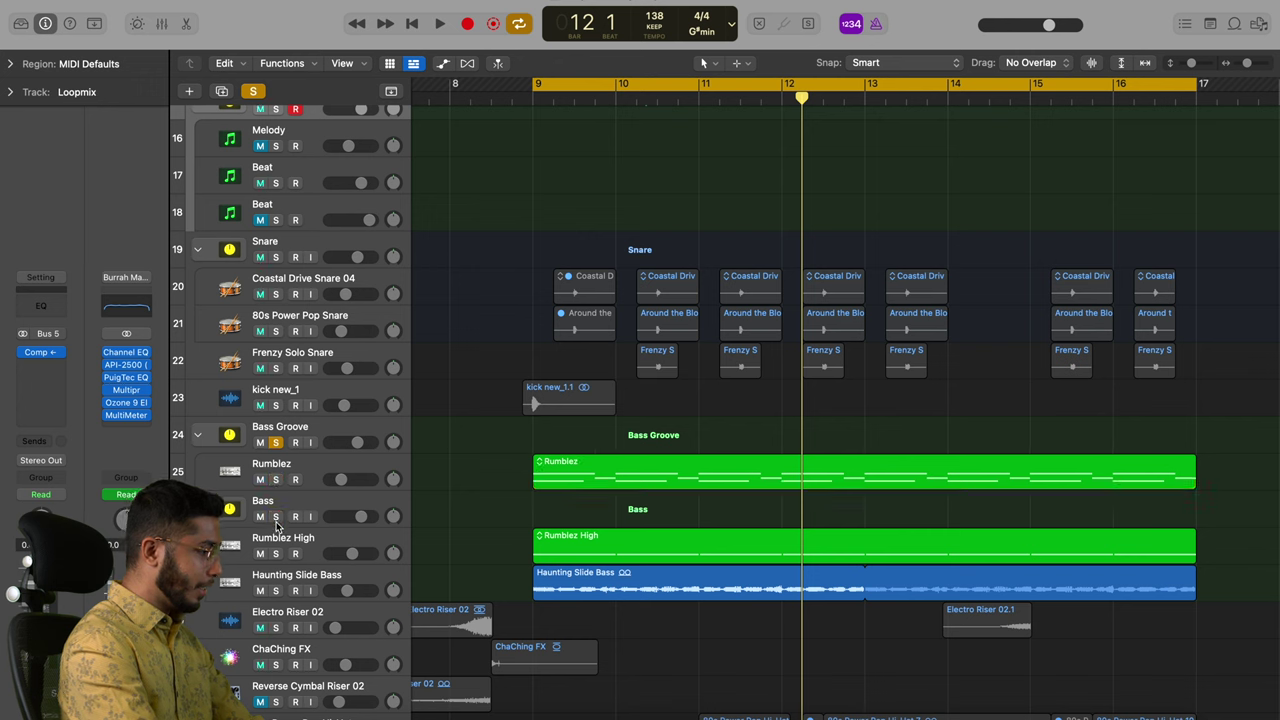
{"action": "key", "text": "space"}
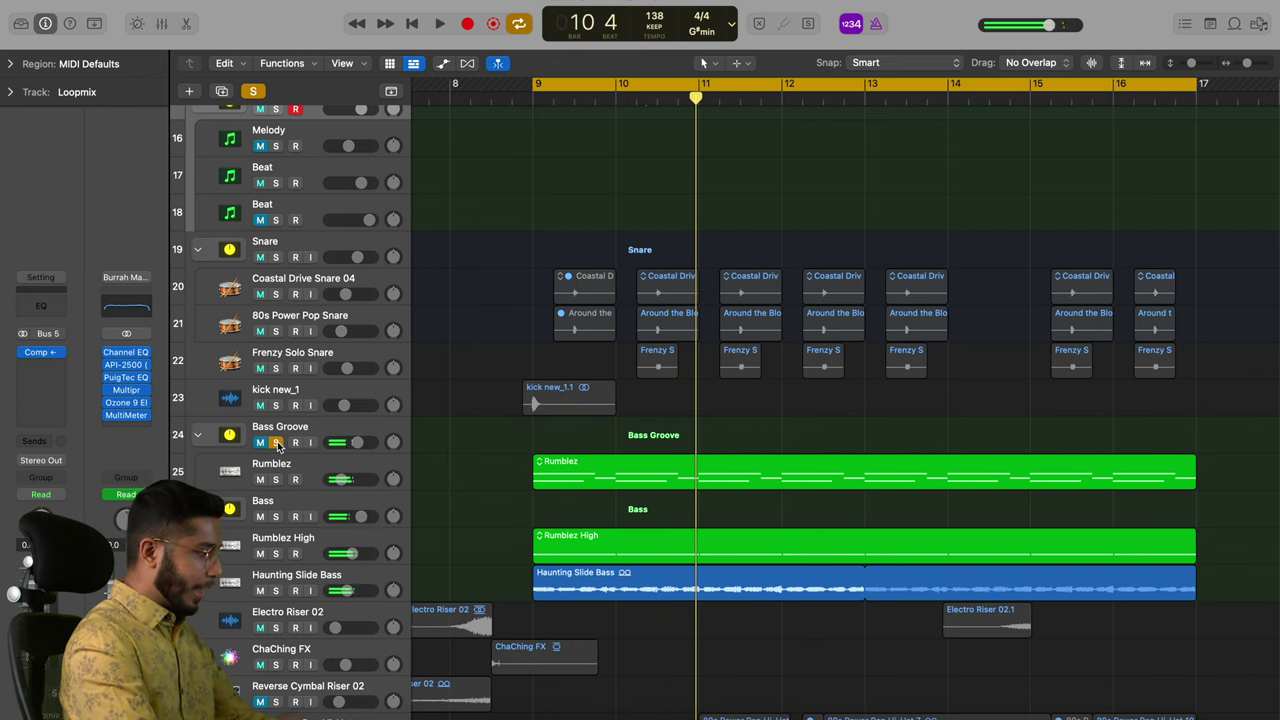
Solo the Rumblez track and open its EFM1 synth, moving the plug-in window higher over the arrangement
{"action": "left_click", "coordinate": [290, 470]}
{"action": "left_click", "coordinate": [276, 480]}
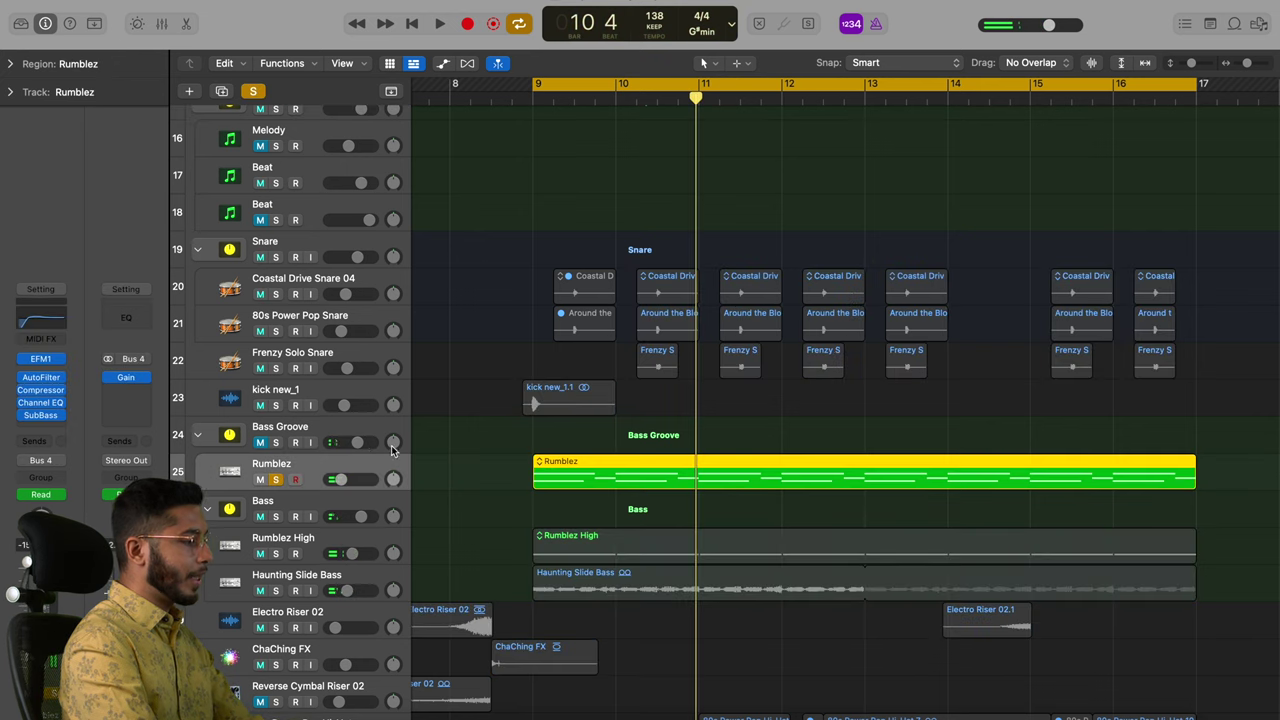
{"action": "left_click", "coordinate": [42, 361]}
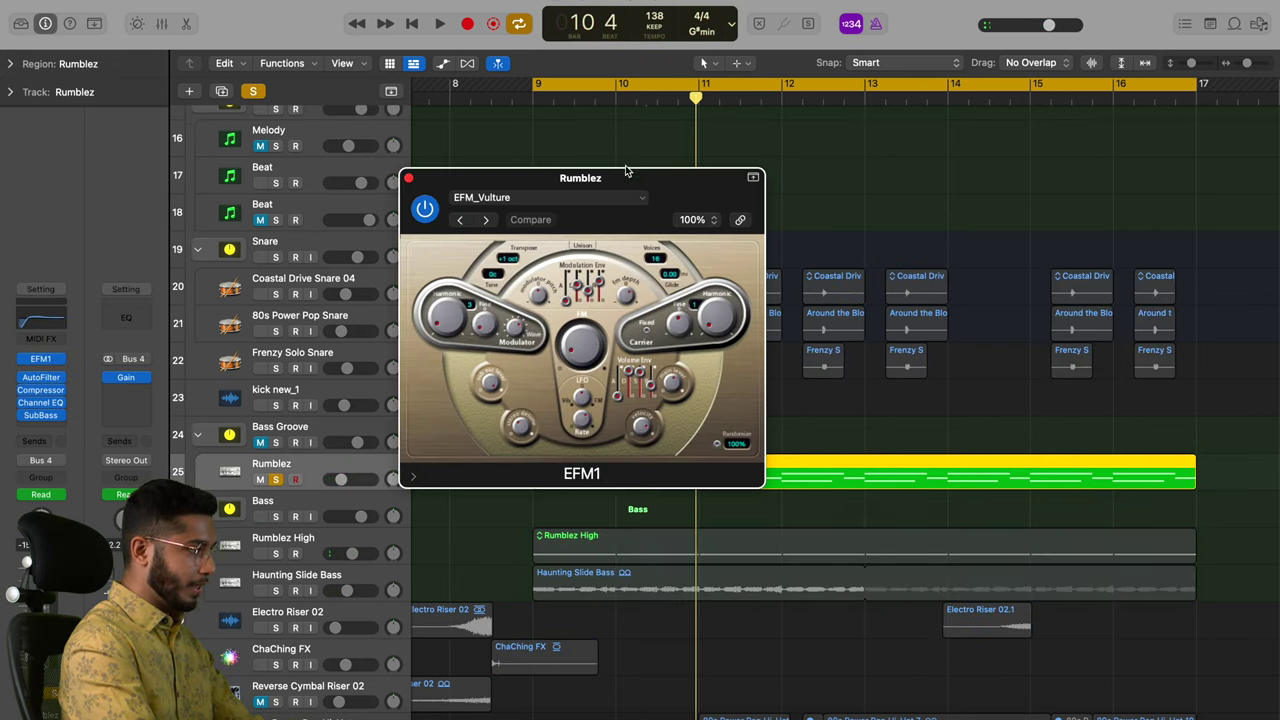
{"action": "left_click_drag", "start_coordinate": [626, 172], "coordinate": [660, 126]}
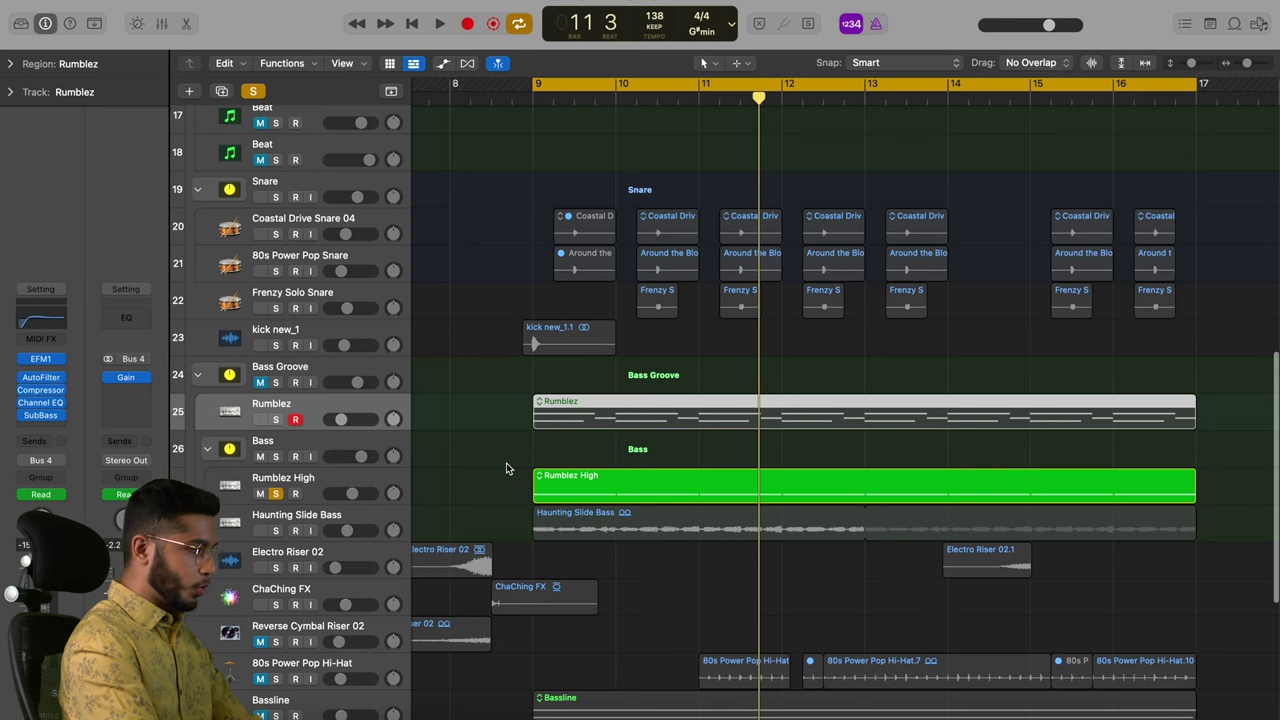
Audition the Rumblez High layer and switch the solo to the Haunting Slide Bass track
{"action": "key", "text": "space"}
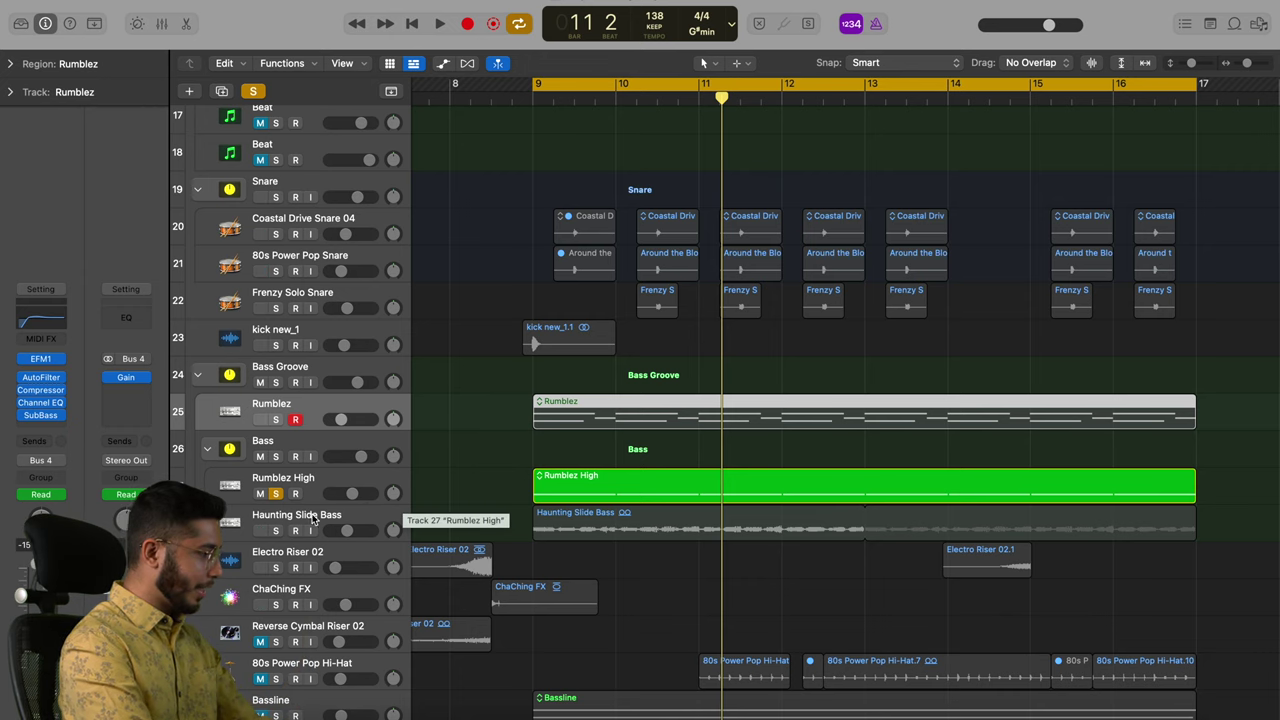
{"action": "left_click", "coordinate": [276, 531]}
{"action": "left_click", "coordinate": [277, 494]}
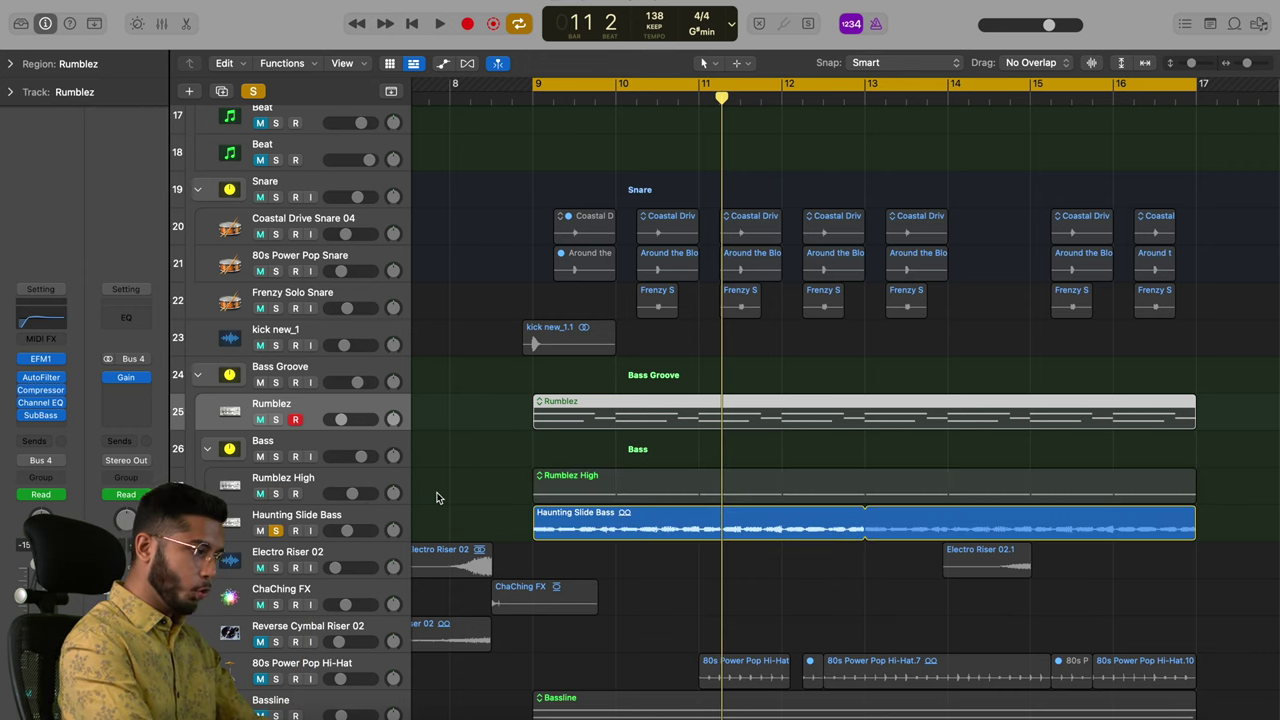
Examine the mute automation on the Bass Groove stack
{"action": "left_click", "coordinate": [474, 497]}
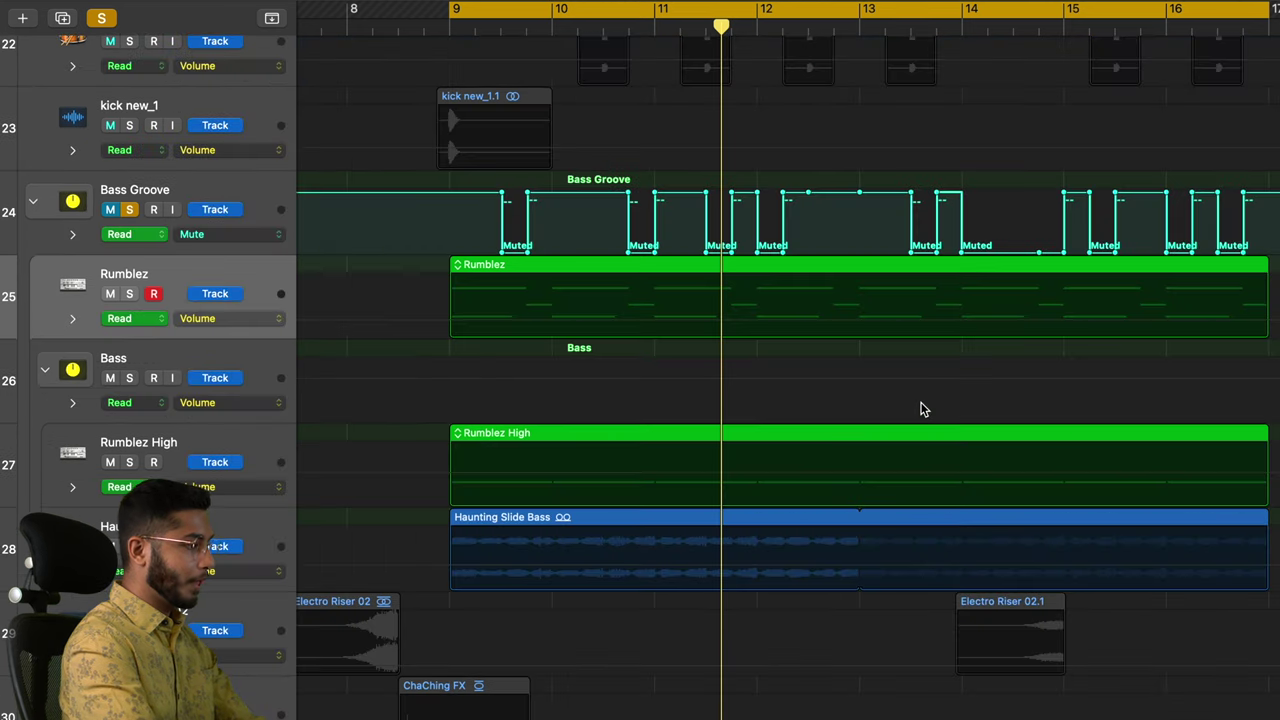
{"action": "scroll", "coordinate": [922, 408], "scroll_direction": "up", "scroll_amount": 2}
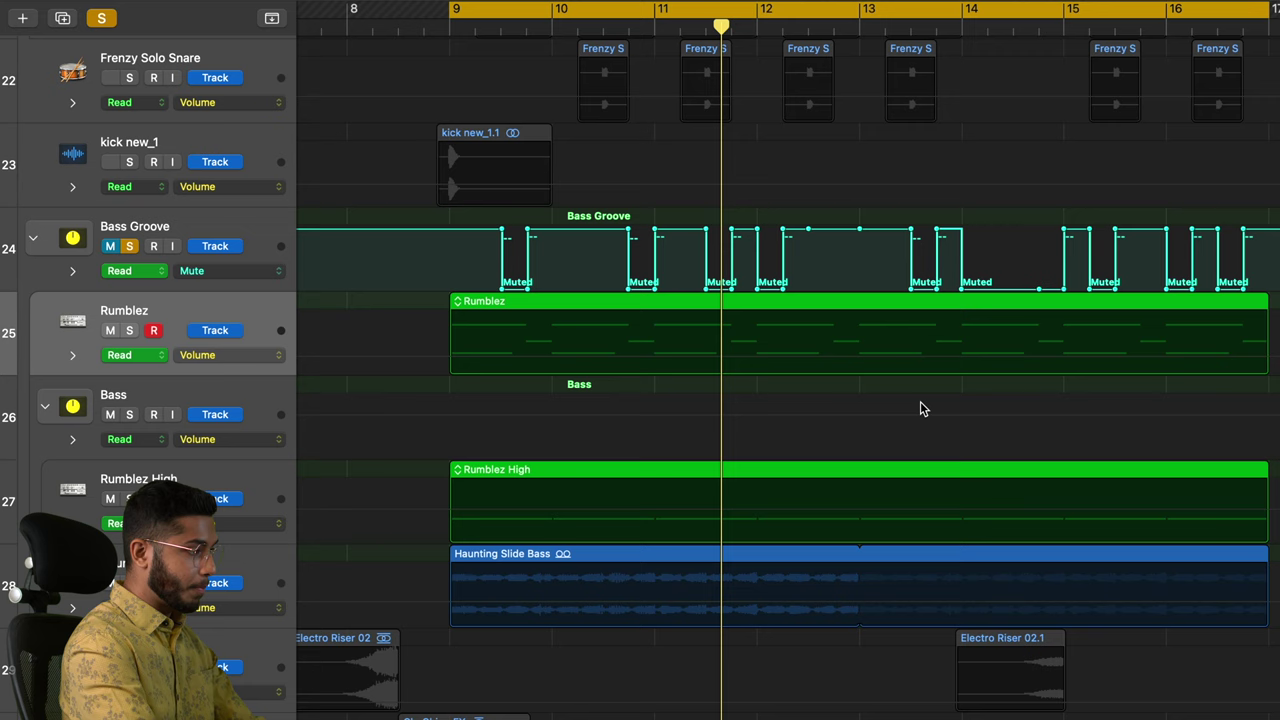
{"action": "left_click", "coordinate": [463, 288]}
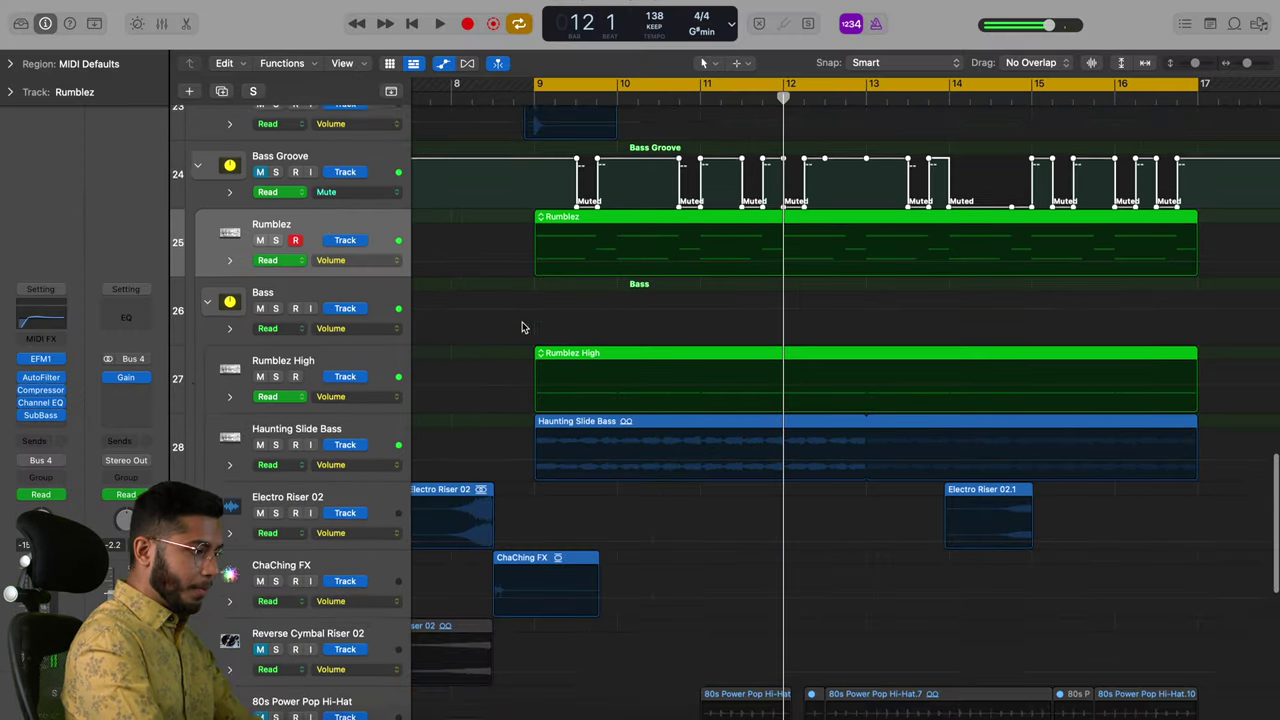
Examine the 80s Power Pop and Beautiful Memories hi-hat regions in the compact track view, leaving them deselected
{"action": "scroll", "coordinate": [521, 326], "scroll_direction": "down", "scroll_amount": 3}
{"action": "scroll", "coordinate": [521, 326], "scroll_direction": "down", "scroll_amount": 2}
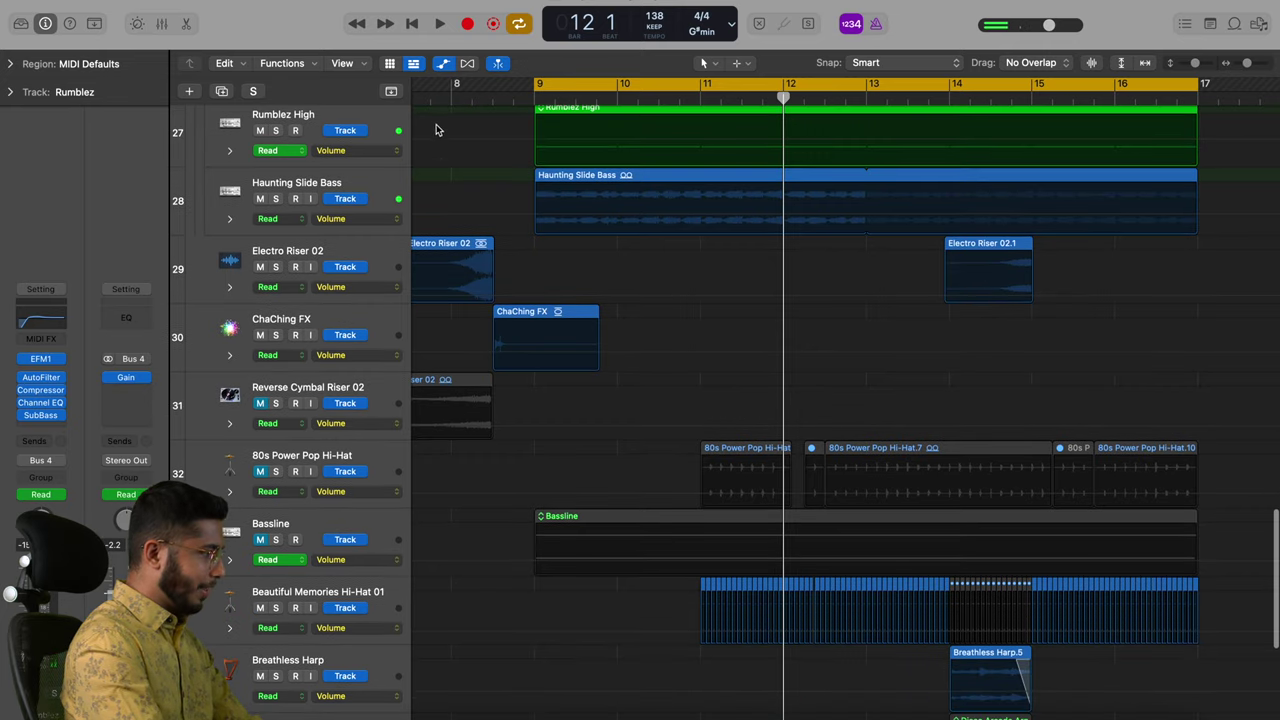
{"action": "key", "text": "super+Up"}
{"action": "key", "text": "super+Up"}
{"action": "left_click_drag", "start_coordinate": [633, 460], "coordinate": [955, 465]}
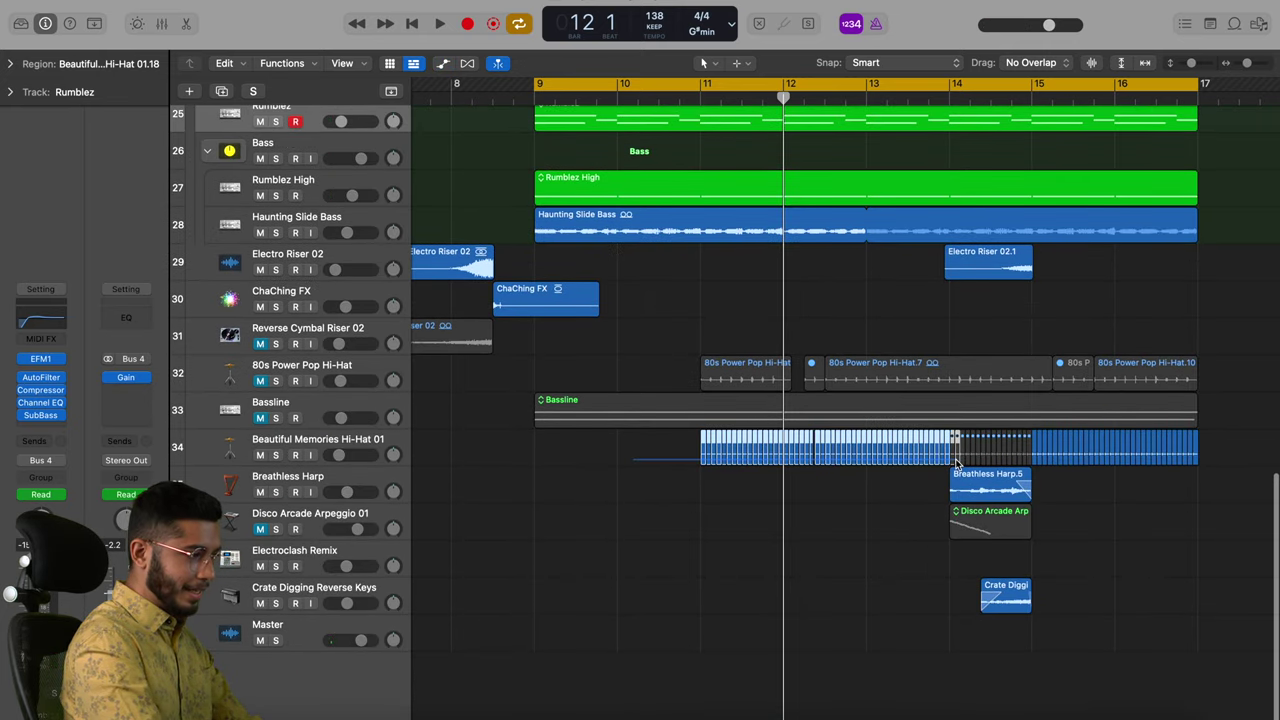
{"action": "left_click", "coordinate": [868, 489]}
{"action": "left_click_drag", "start_coordinate": [645, 350], "coordinate": [1104, 398]}
{"action": "left_click", "coordinate": [491, 446]}
Solo the Beautiful Memories Hi-Hat, ChaChing FX, Electro Riser, bass, Breathless Harp and Crate Digging Reverse Keys tracks for playback
{"action": "left_click", "coordinate": [276, 456]}
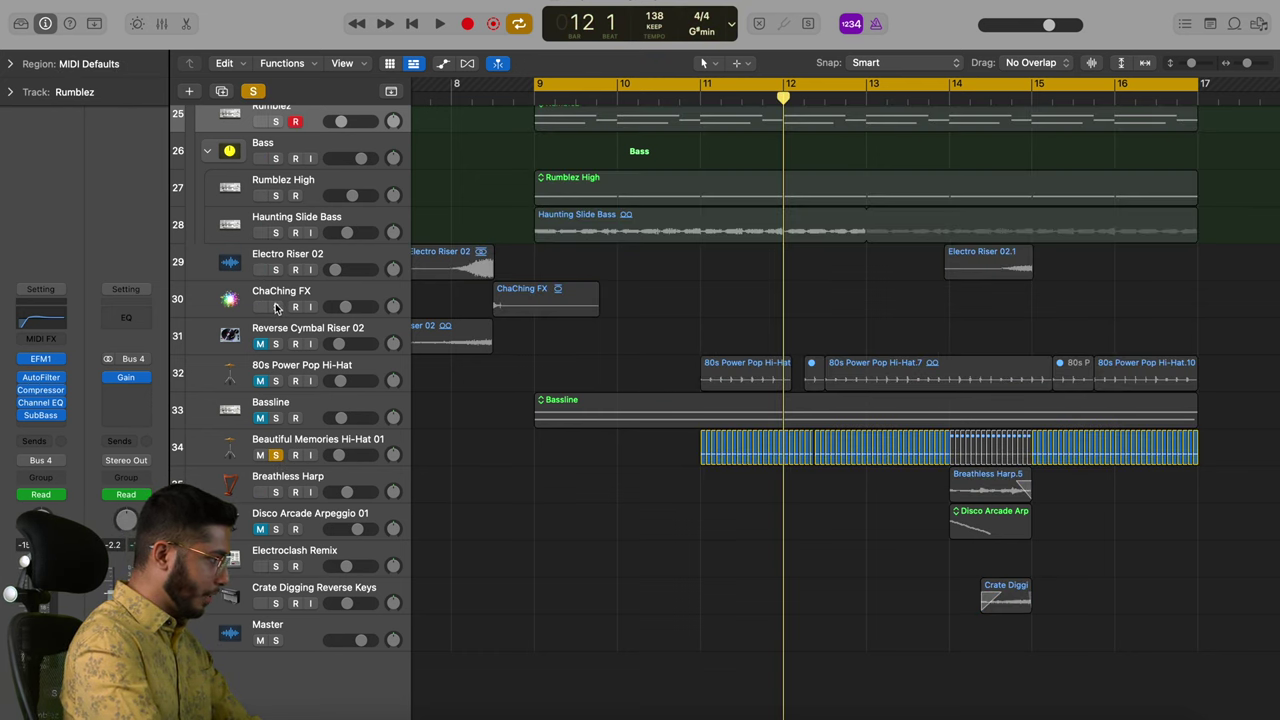
{"action": "left_click_drag", "start_coordinate": [277, 307], "coordinate": [272, 194]}
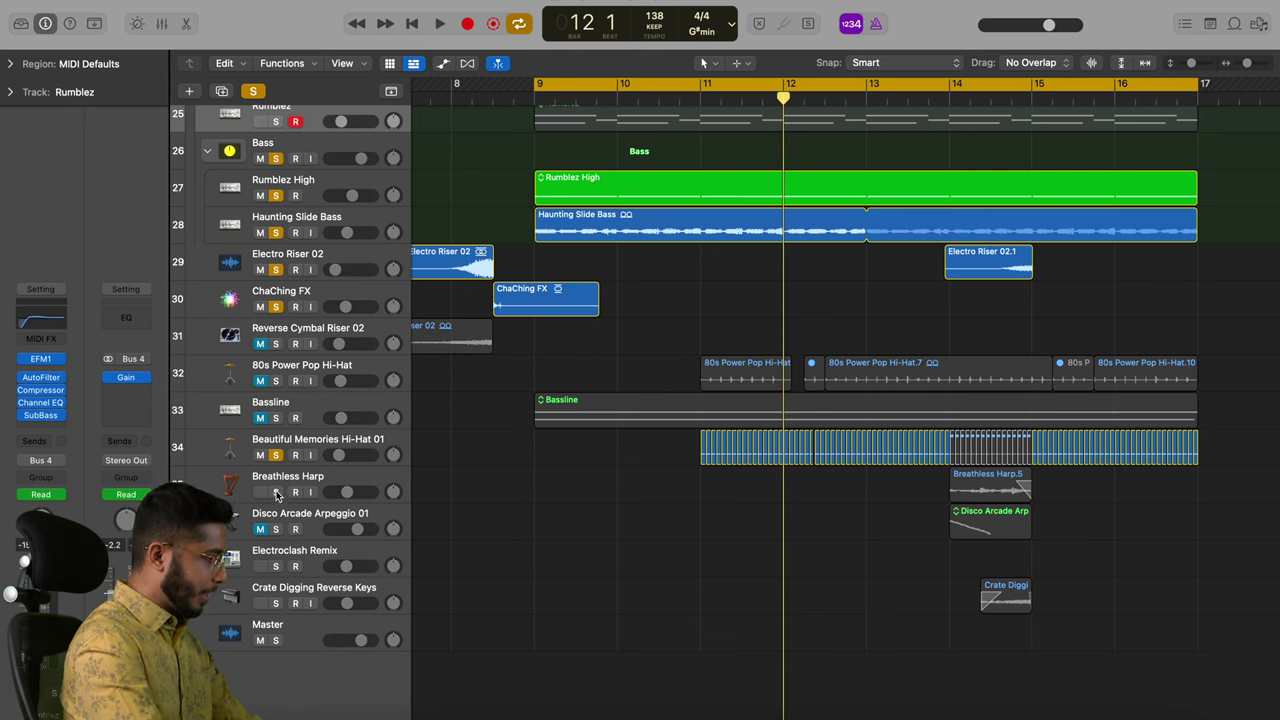
{"action": "left_click", "coordinate": [276, 604]}
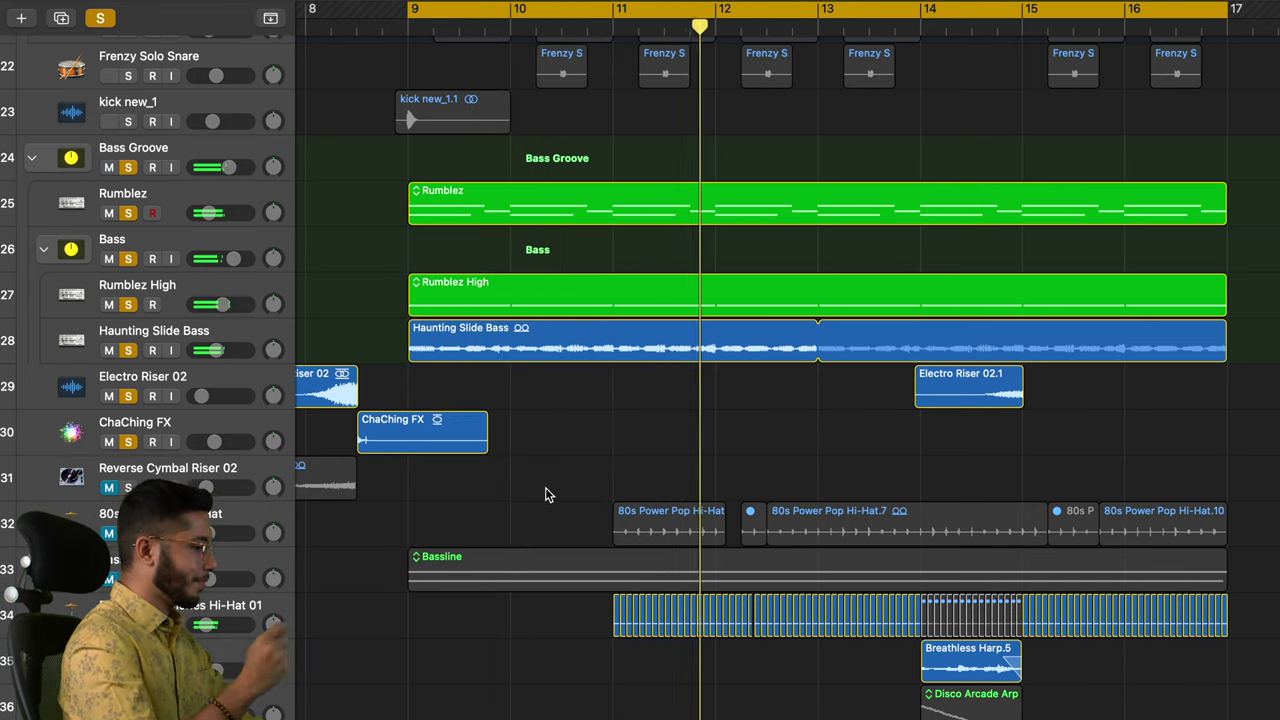
{"action": "key", "text": "ctrl+m"}
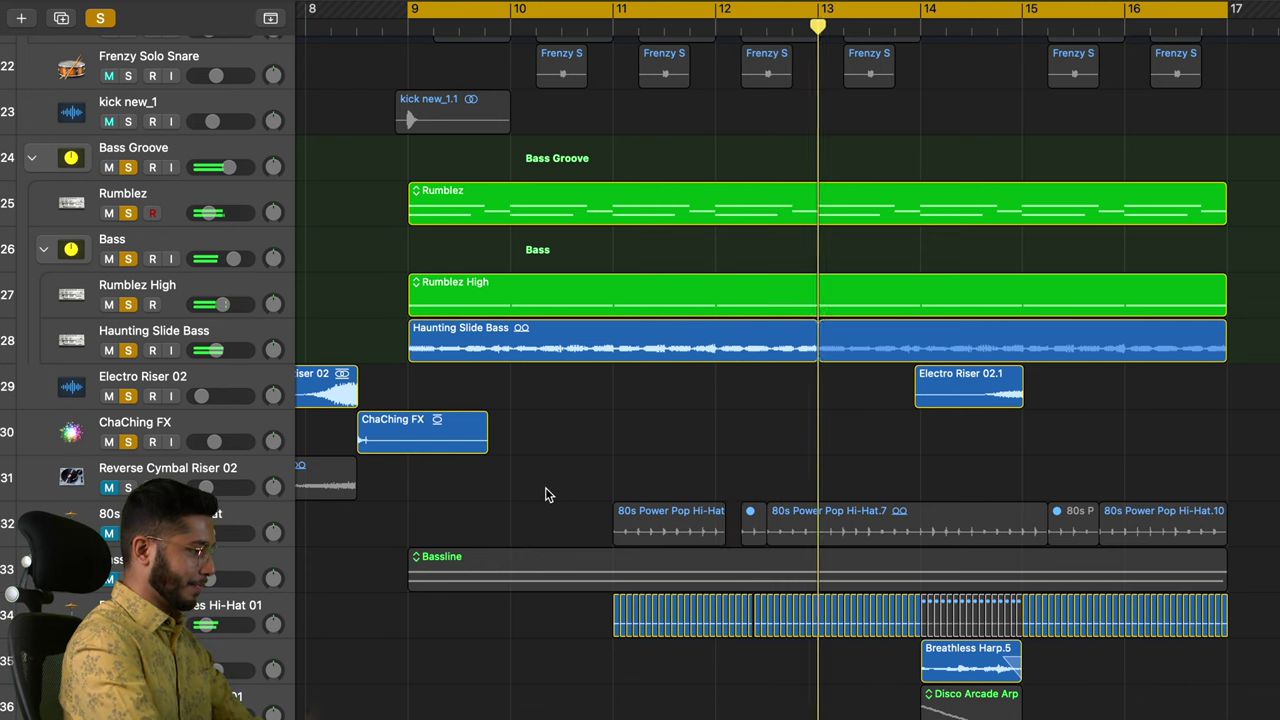